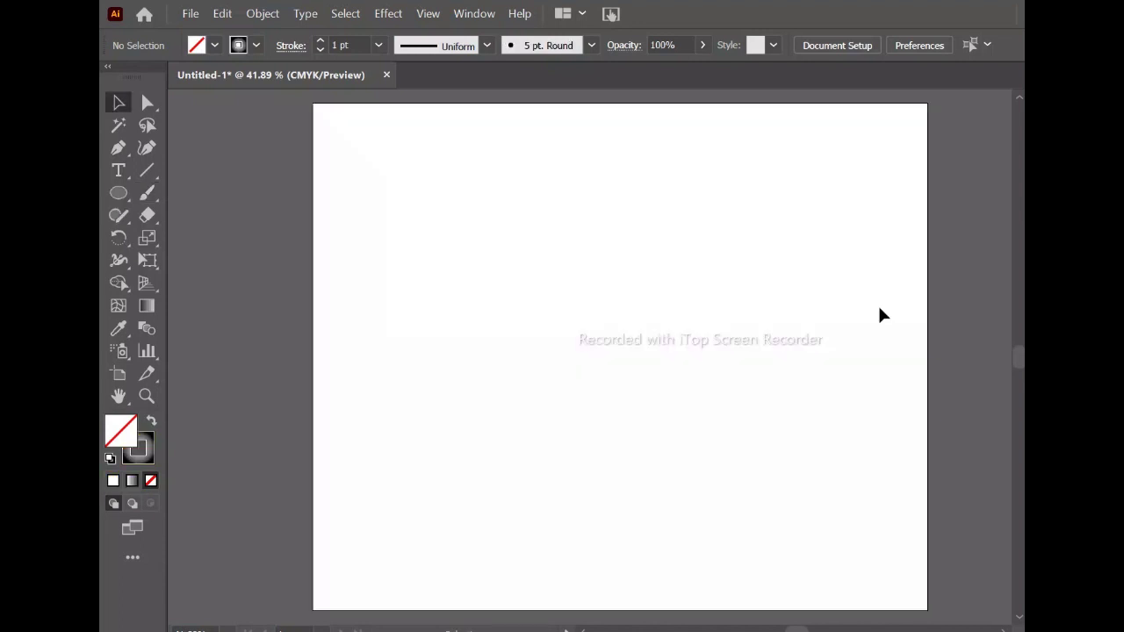
# Draw an outlined circle near the artboard centre with the Ellipse Tool, then select it
pyautogui.click(118, 193)
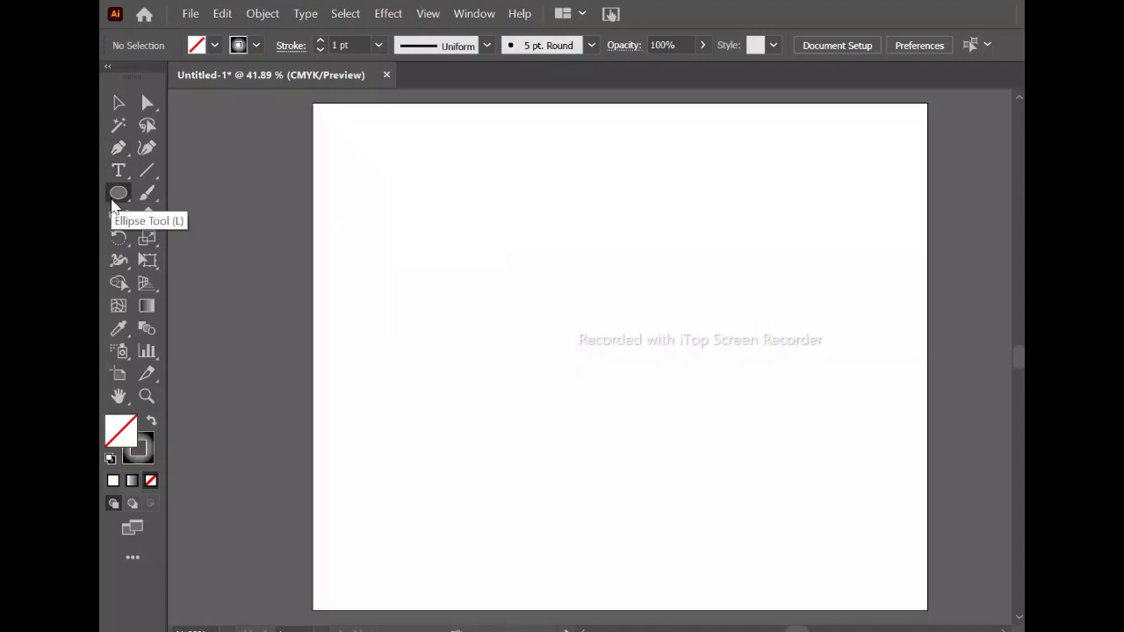
pyautogui.moveTo(508, 208); pyautogui.dragTo(687, 394)
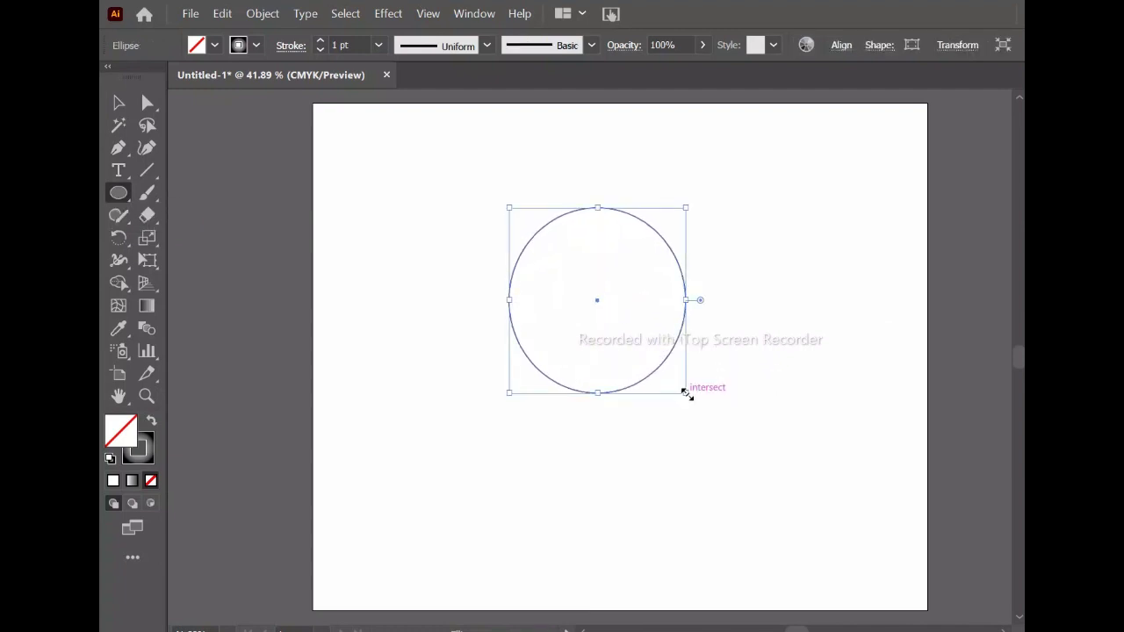
pyautogui.click(120, 103)
pyautogui.click(201, 235)
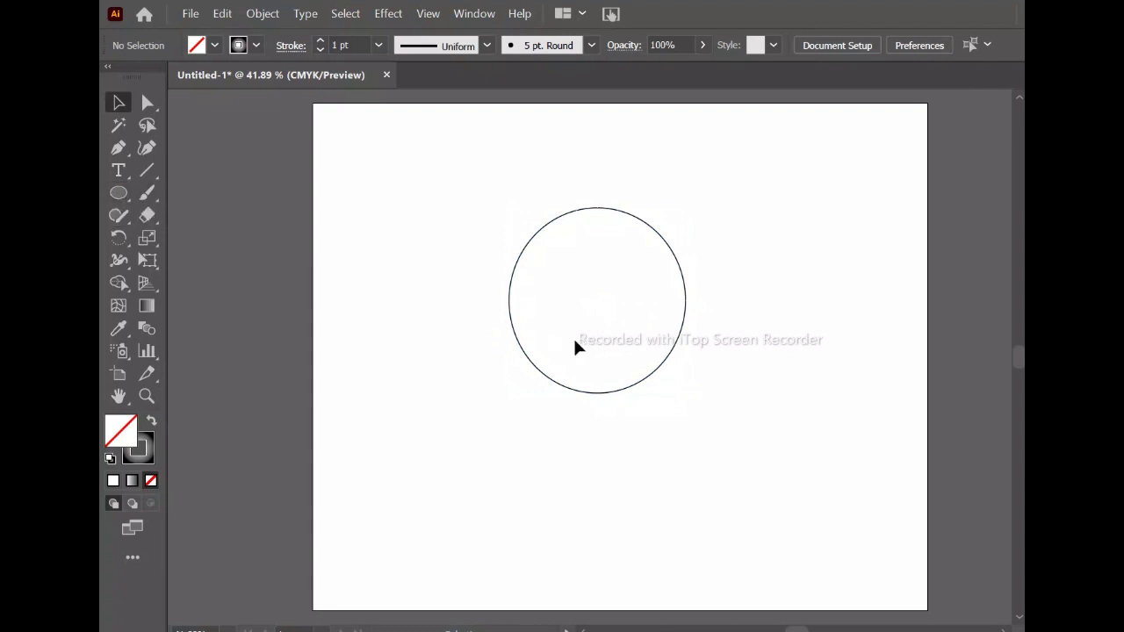
pyautogui.click(514, 325)
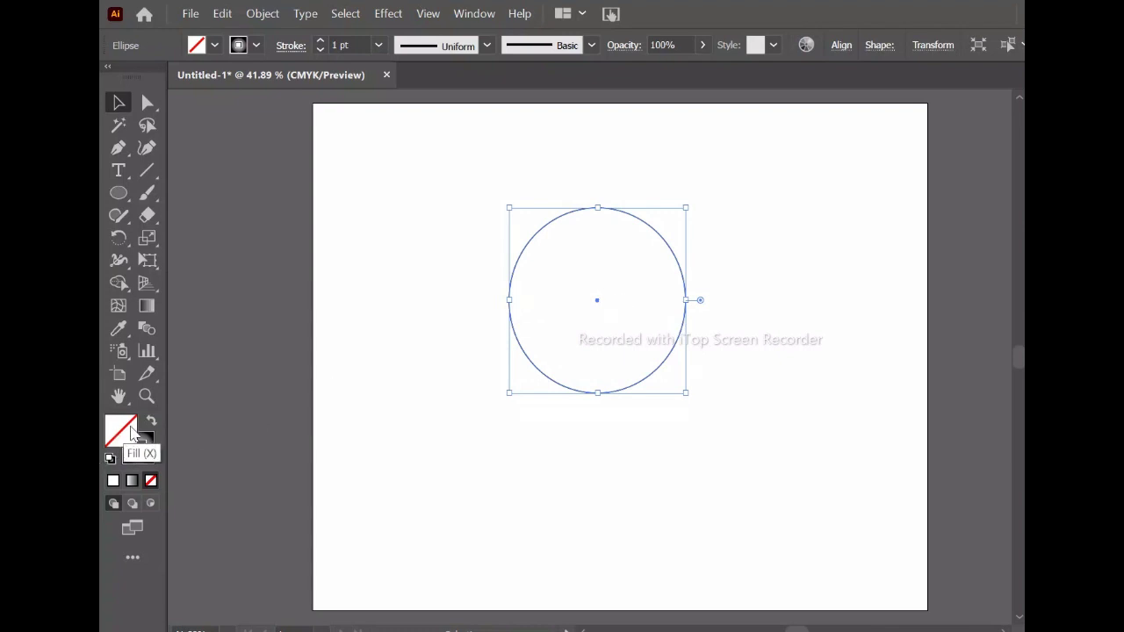
# Swap fill and stroke to give the circle a white-to-black radial gradient, and show the Gradient panel
pyautogui.click(151, 422)
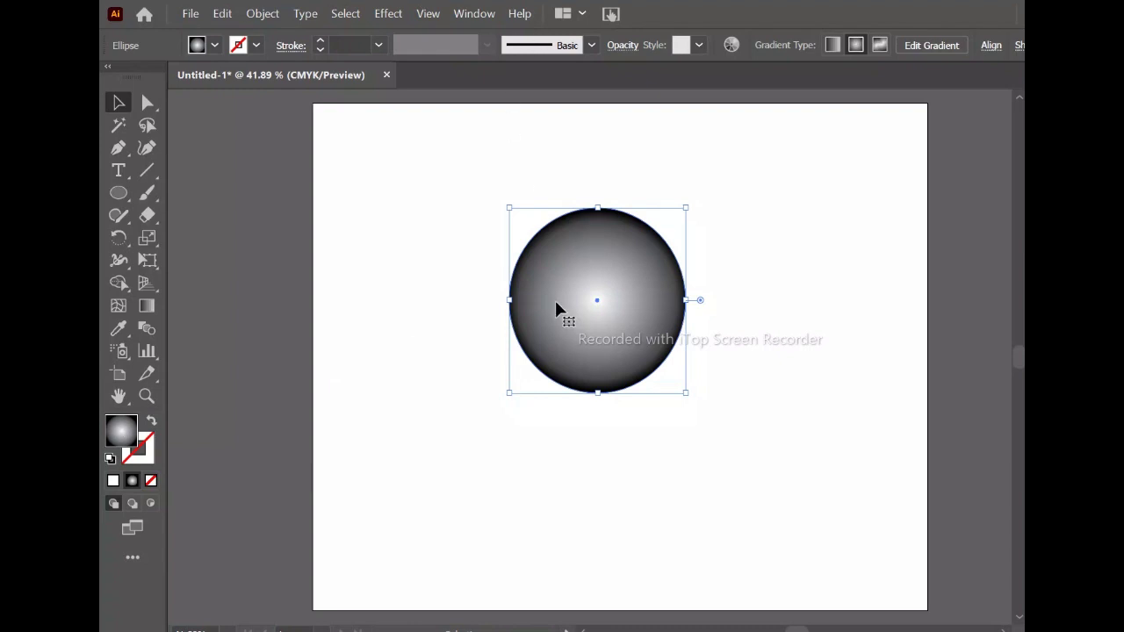
pyautogui.click(467, 13)
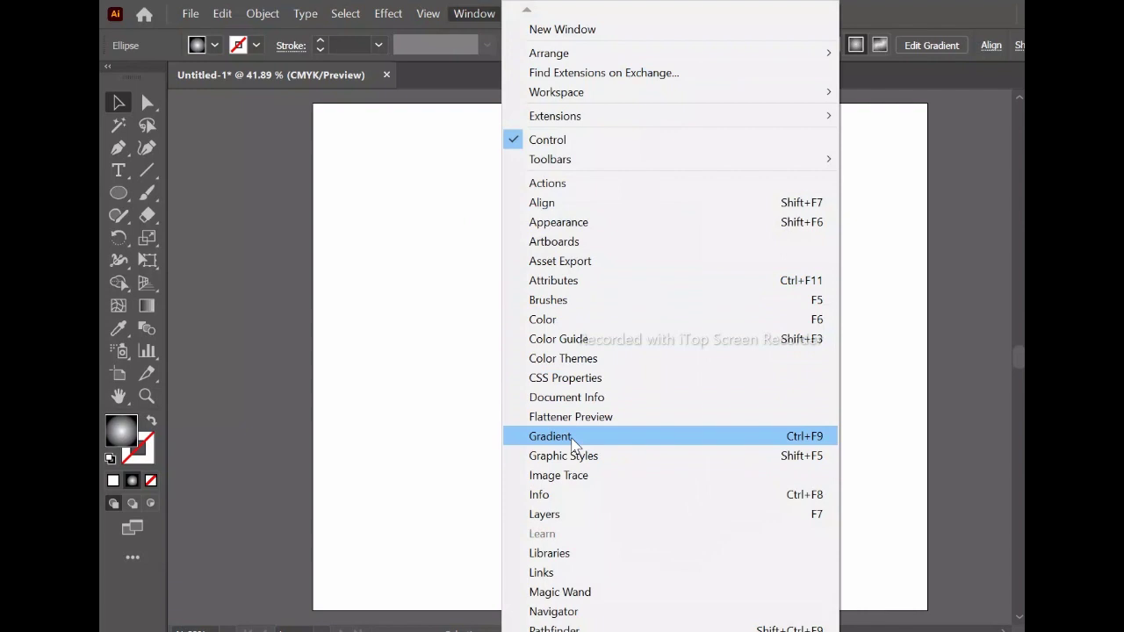
pyautogui.click(798, 439)
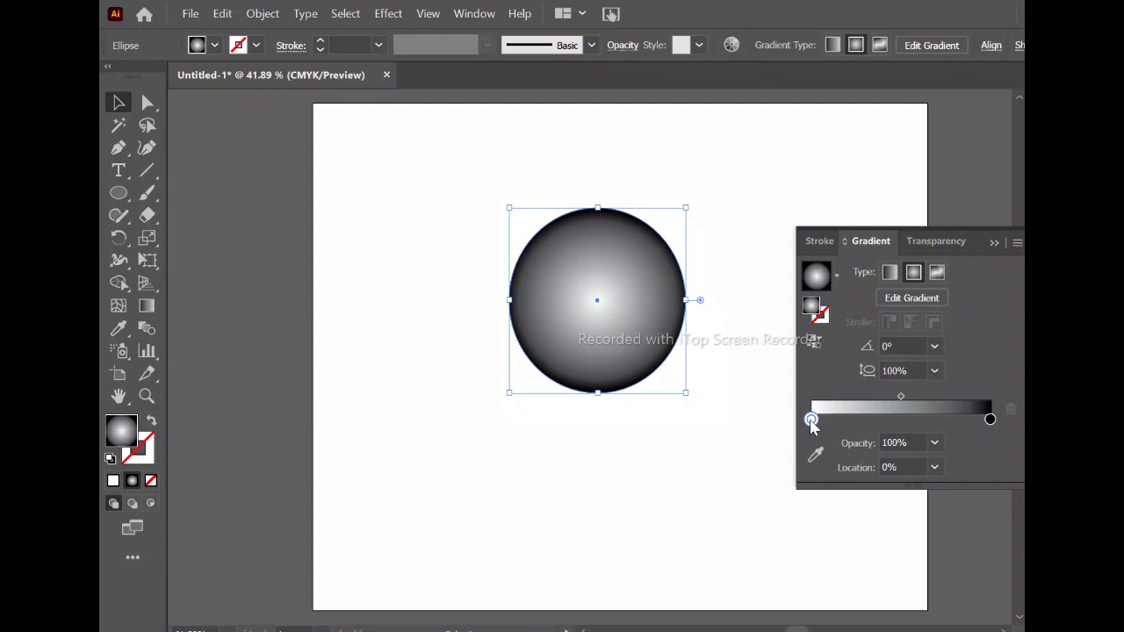
# Recolour the gradient stops: magenta at the centre and white at the outer edge
pyautogui.doubleClick(812, 420)
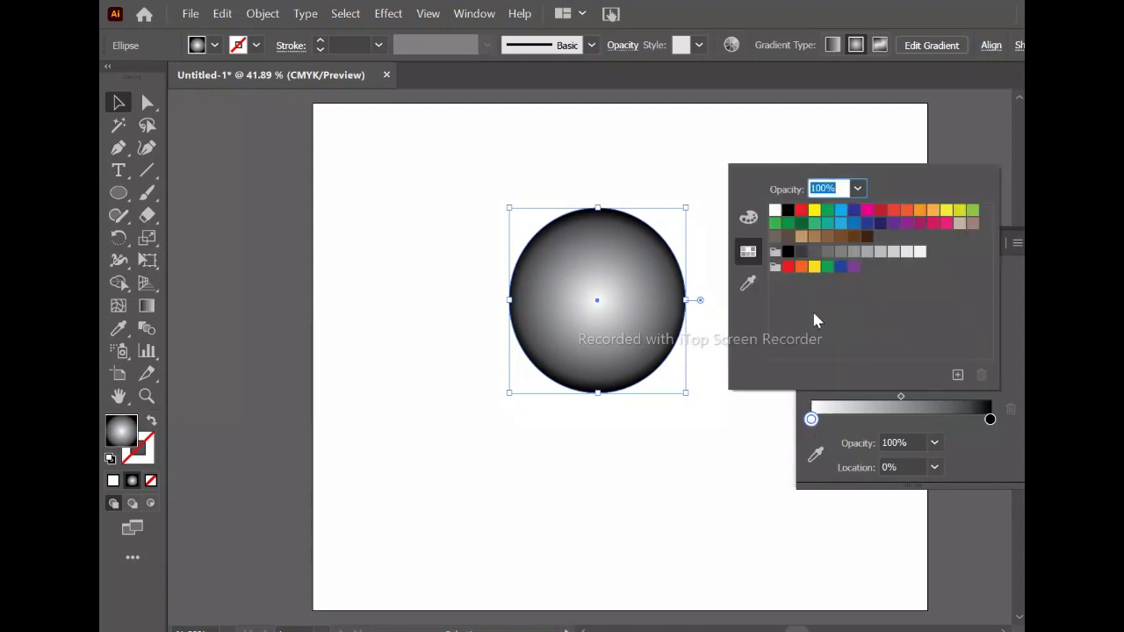
pyautogui.click(946, 225)
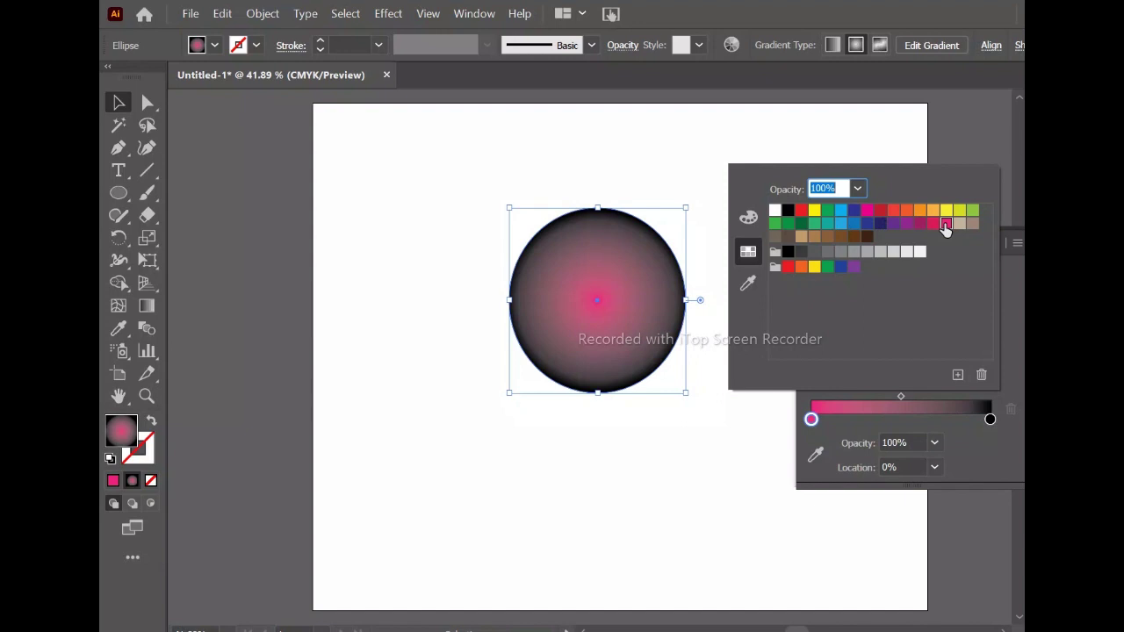
pyautogui.click(987, 426)
pyautogui.doubleClick(990, 420)
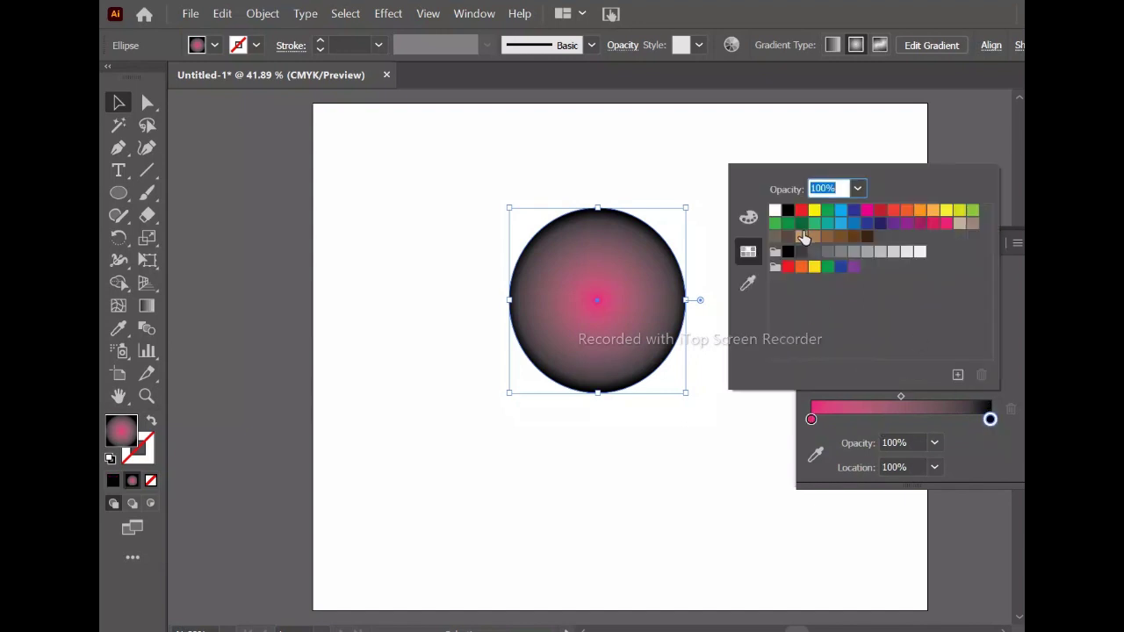
pyautogui.click(774, 211)
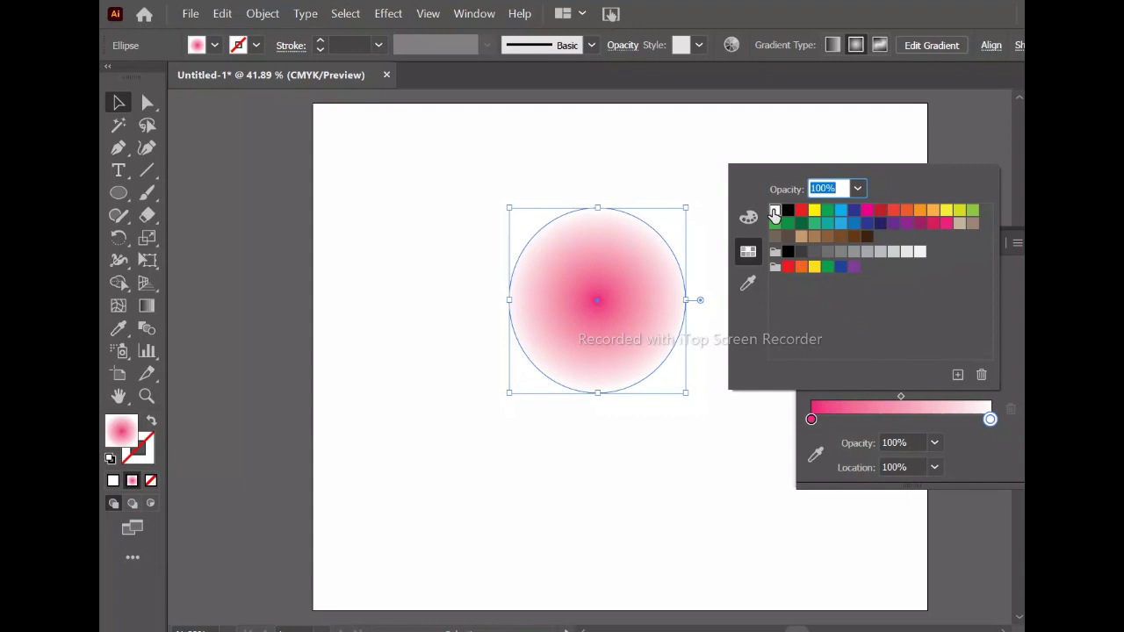
pyautogui.click(955, 428)
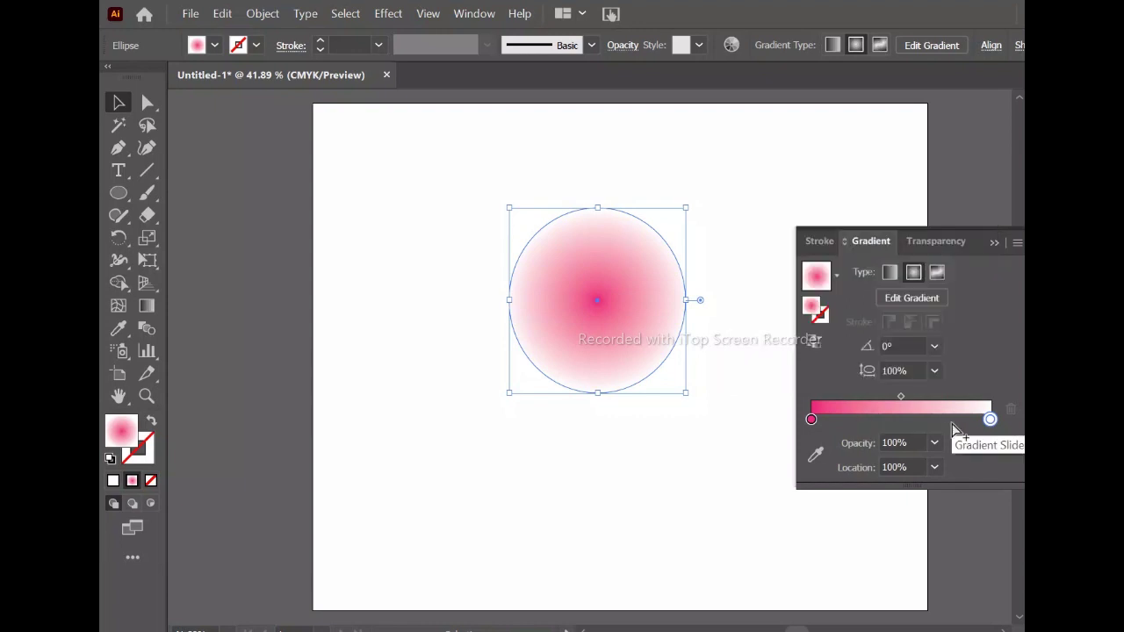
# Add a bluish-purple colour stop at 50% between the magenta and white stops
pyautogui.click(810, 420)
pyautogui.moveTo(810, 420); pyautogui.dragTo(849, 421)
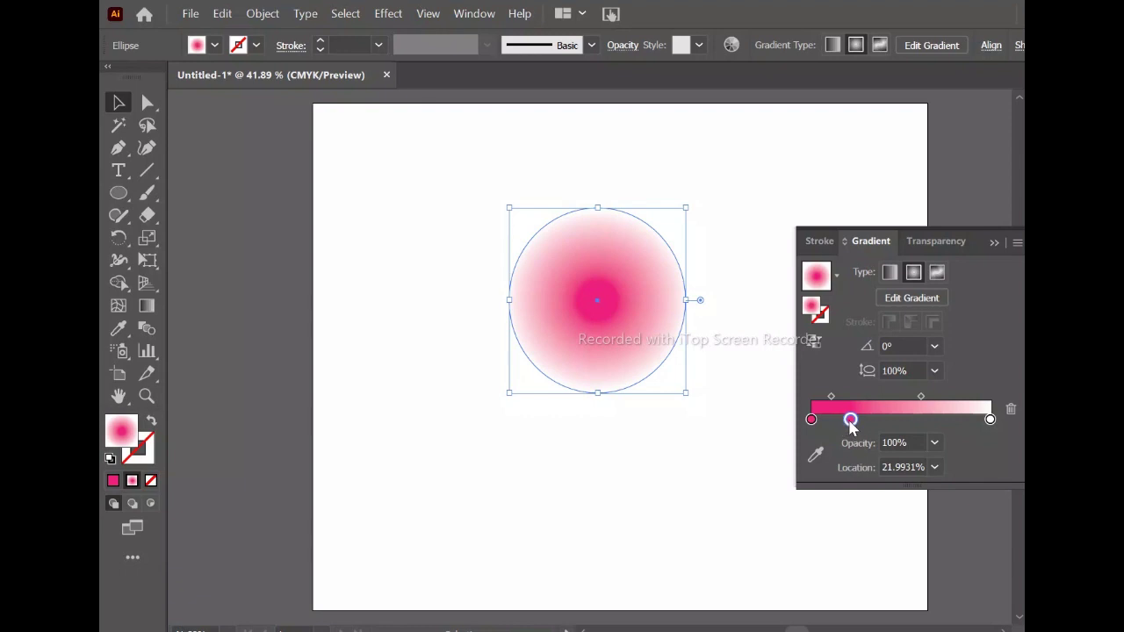
pyautogui.moveTo(849, 422); pyautogui.dragTo(902, 422)
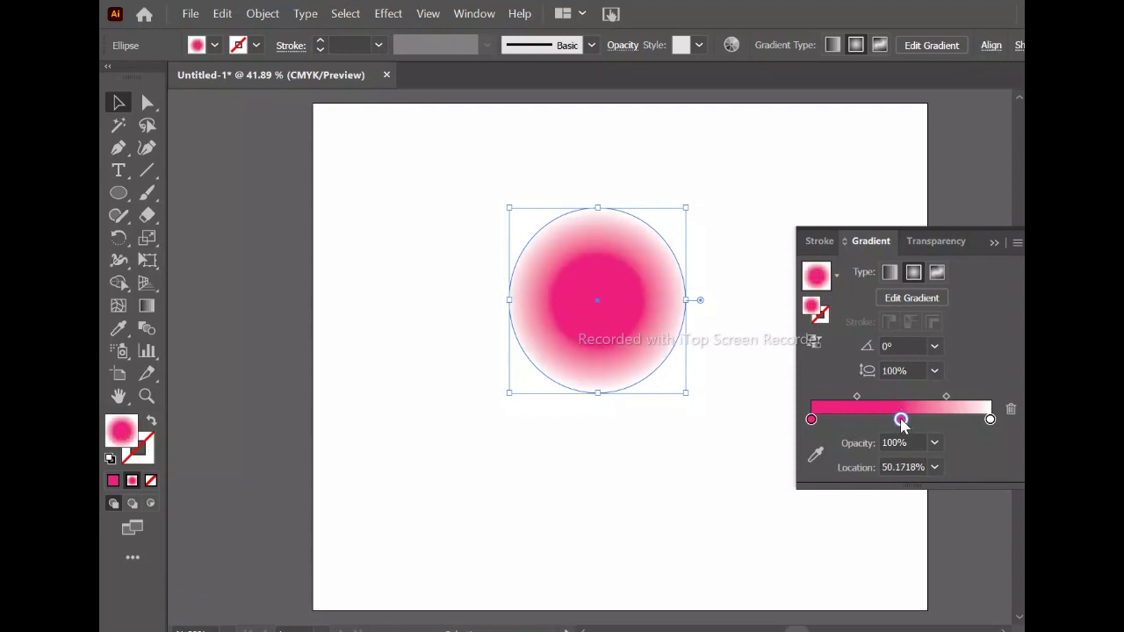
pyautogui.doubleClick(901, 421)
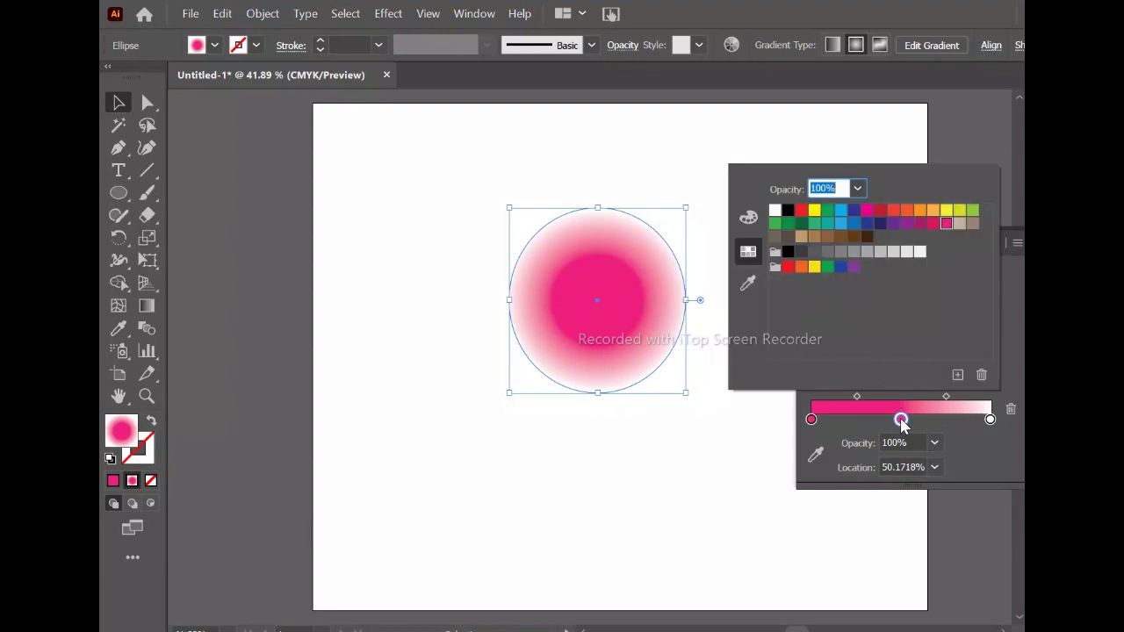
pyautogui.click(905, 224)
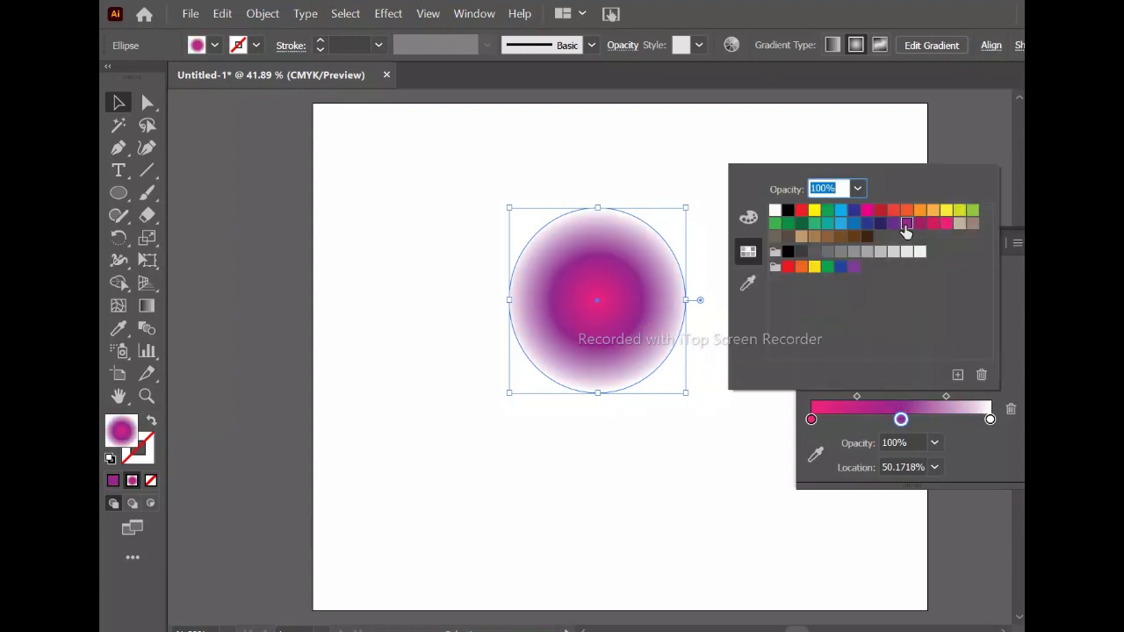
pyautogui.click(852, 268)
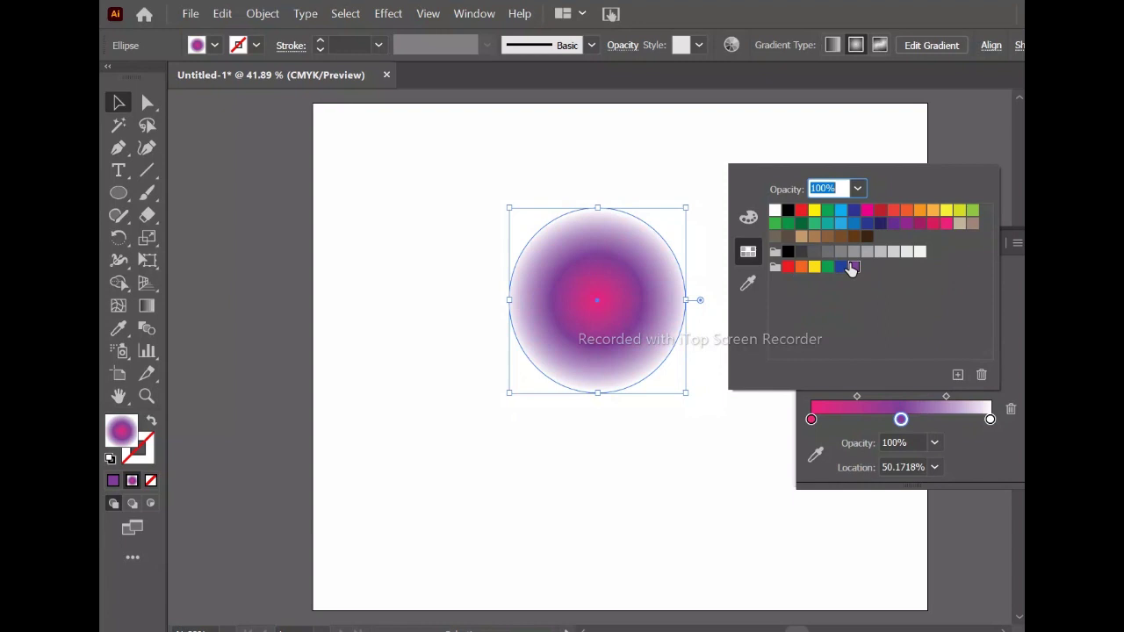
pyautogui.click(954, 454)
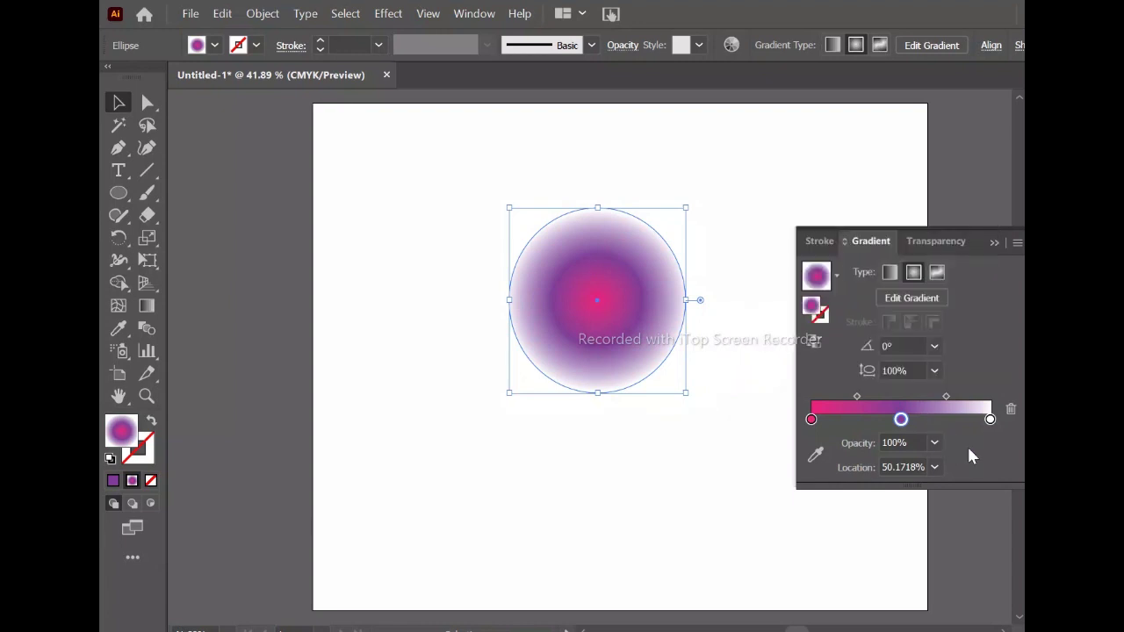
# Set the magenta–purple midpoint Location to 562 and start editing the second midpoint
pyautogui.click(857, 400)
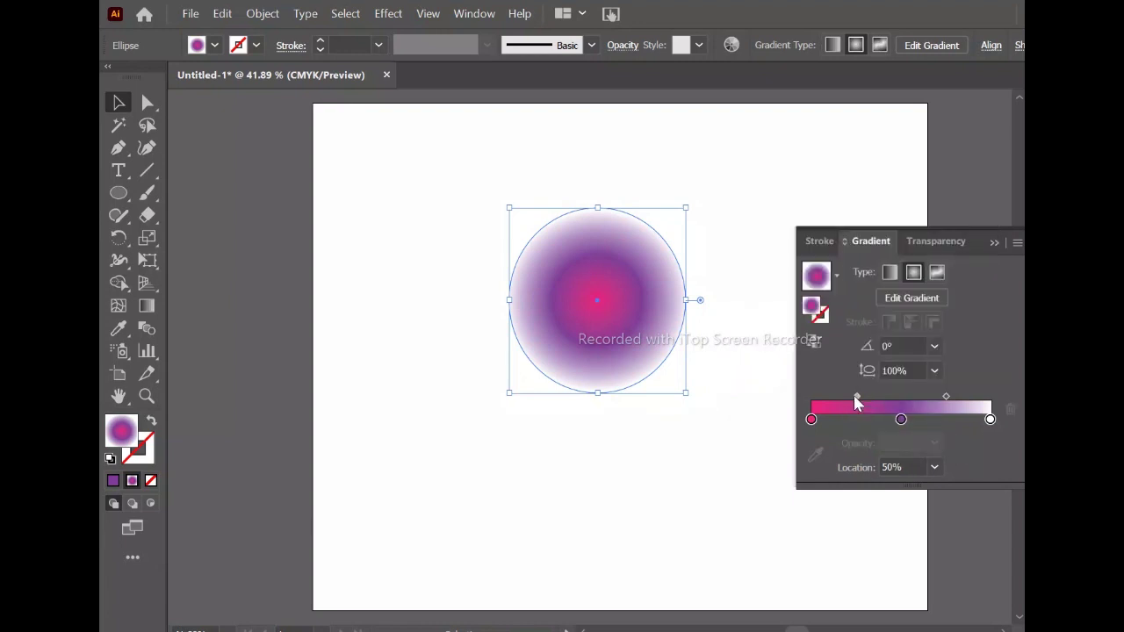
pyautogui.click(892, 467)
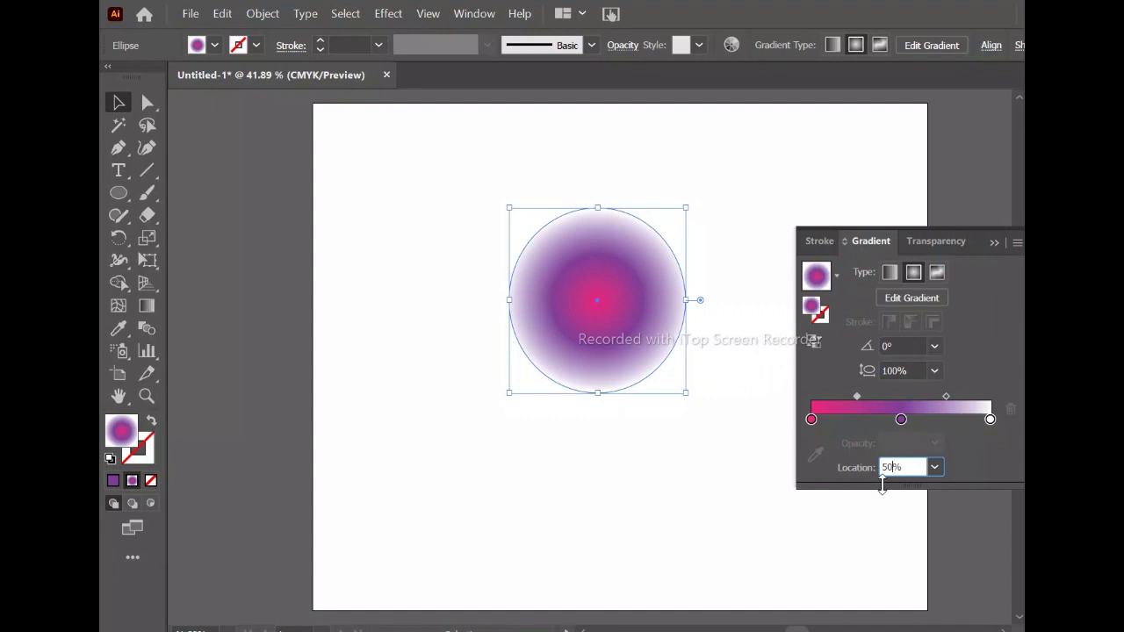
pyautogui.write('5')
pyautogui.write('62')
pyautogui.click(946, 396)
pyautogui.click(900, 468)
# Set the second midpoint Location to 50, close the Gradient panel, and move the circle upper left
pyautogui.write('50')
pyautogui.click(954, 566)
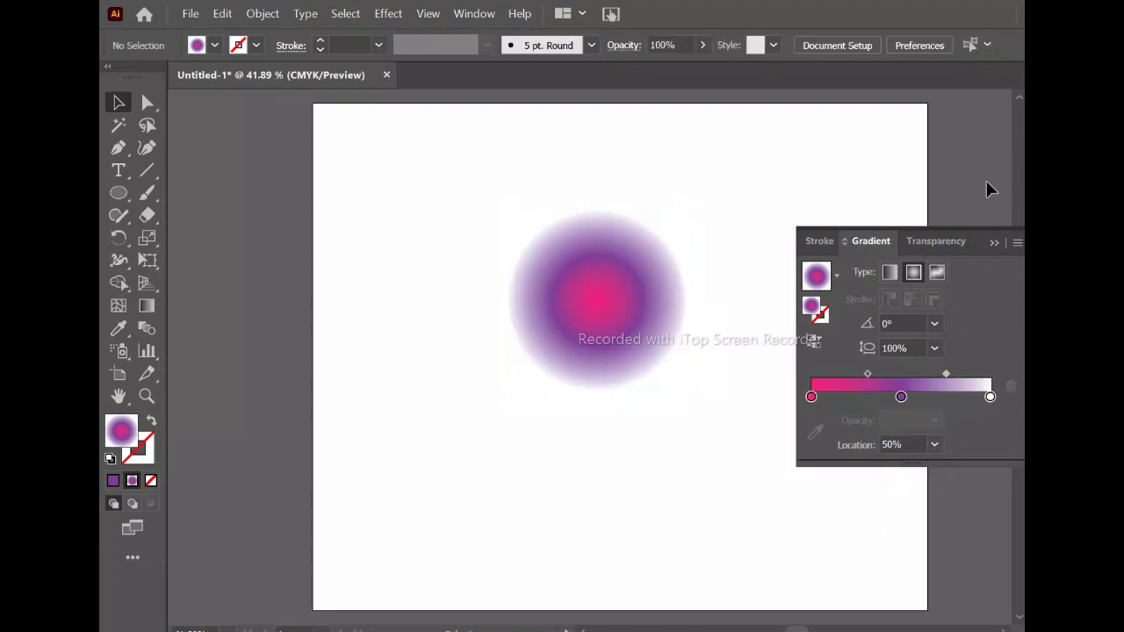
pyautogui.click(992, 244)
pyautogui.moveTo(576, 289); pyautogui.dragTo(402, 197)
# Draw a many-pointed gradient starburst with the Star tool and move it lower right
pyautogui.click(119, 195)
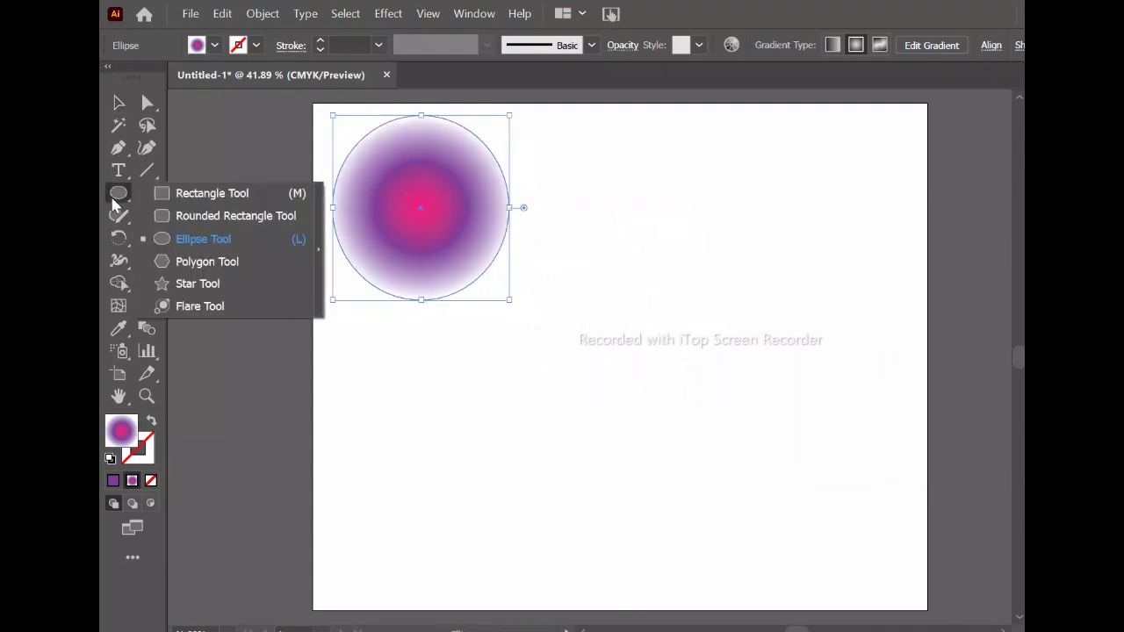
pyautogui.click(197, 285)
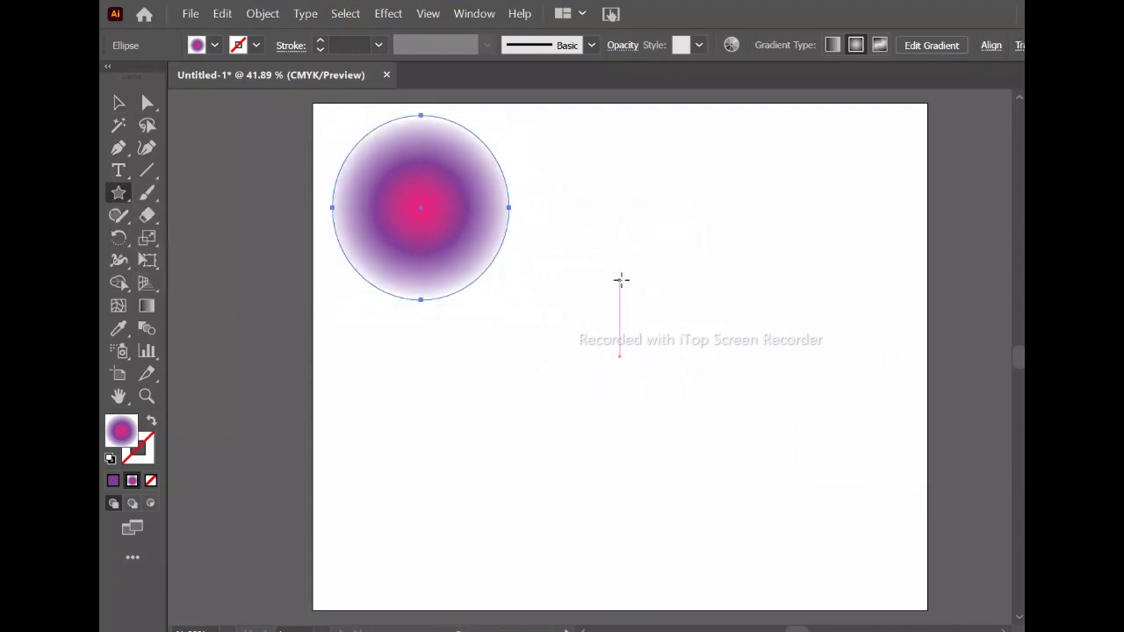
pyautogui.moveTo(620, 277)
pyautogui.mouseDown()
pyautogui.moveTo(667, 347)
pyautogui.moveTo(665, 307)
pyautogui.moveTo(570, 194)
pyautogui.moveTo(565, 204)
pyautogui.moveTo(597, 199)
pyautogui.mouseUp()
pyautogui.press('Up')
pyautogui.press('Up')
pyautogui.press('Up')
pyautogui.press('Up')
pyautogui.press('Up')
pyautogui.press('Up')
pyautogui.press('Up')
pyautogui.press('Up')
pyautogui.press('Up')
pyautogui.press('Up')
pyautogui.press('Up')
pyautogui.press('Up')
pyautogui.press('Up')
pyautogui.press('Up')
pyautogui.press('Up')
pyautogui.press('Up')
pyautogui.press('Up')
pyautogui.press('Up')
pyautogui.press('Up')
pyautogui.press('Up')
pyautogui.click(118, 103)
pyautogui.moveTo(675, 356); pyautogui.dragTo(773, 425)
# Delete the plain star and circle, centre the starburst, and add a copy shrunk to 61 mm
pyautogui.click(628, 252)
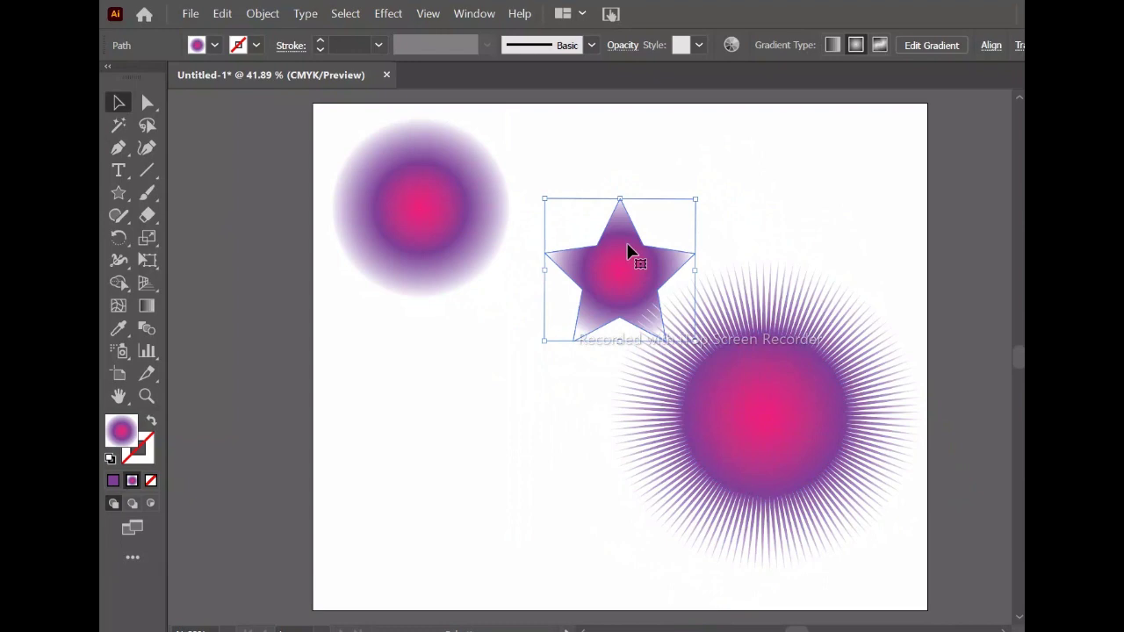
pyautogui.press('Delete')
pyautogui.click(349, 196)
pyautogui.press('Delete')
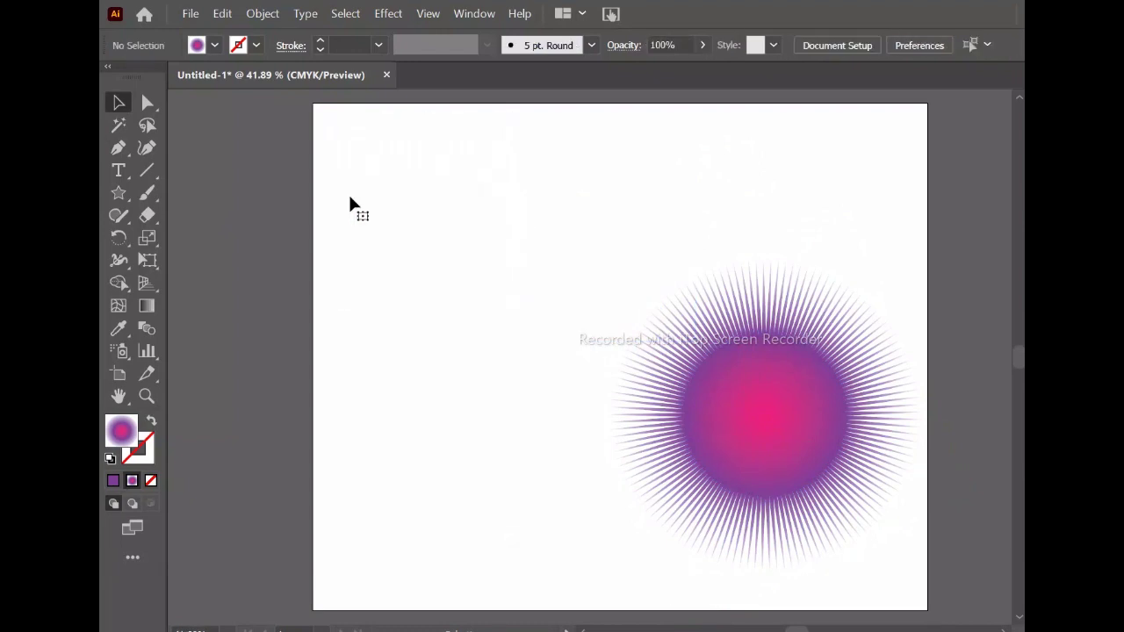
pyautogui.moveTo(798, 439); pyautogui.dragTo(654, 361)
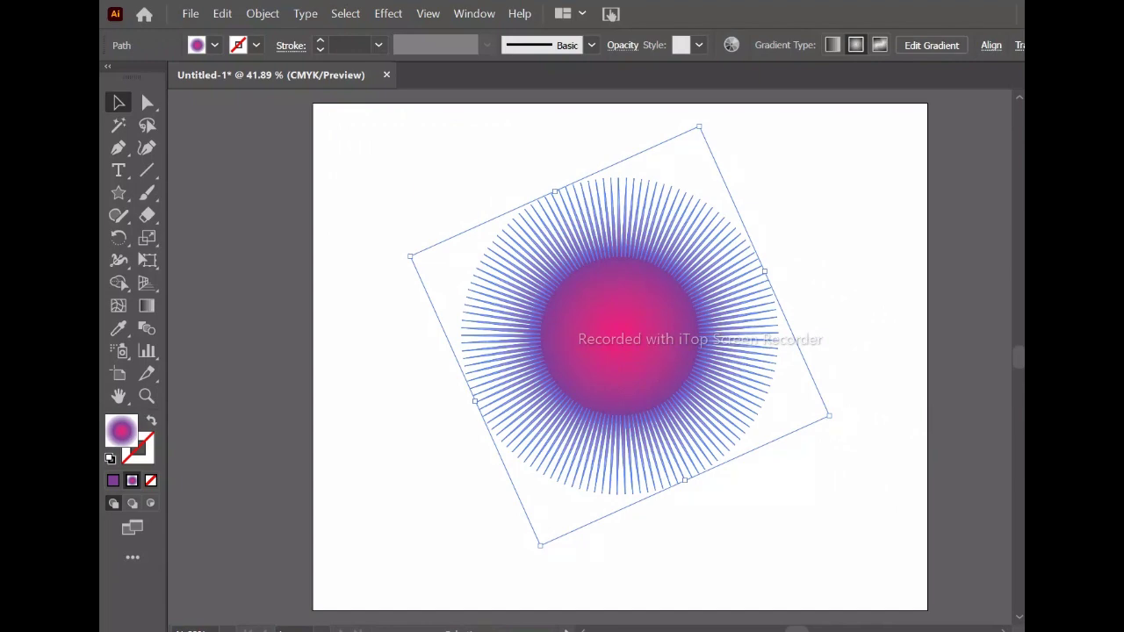
pyautogui.moveTo(654, 362); pyautogui.dragTo(600, 371)
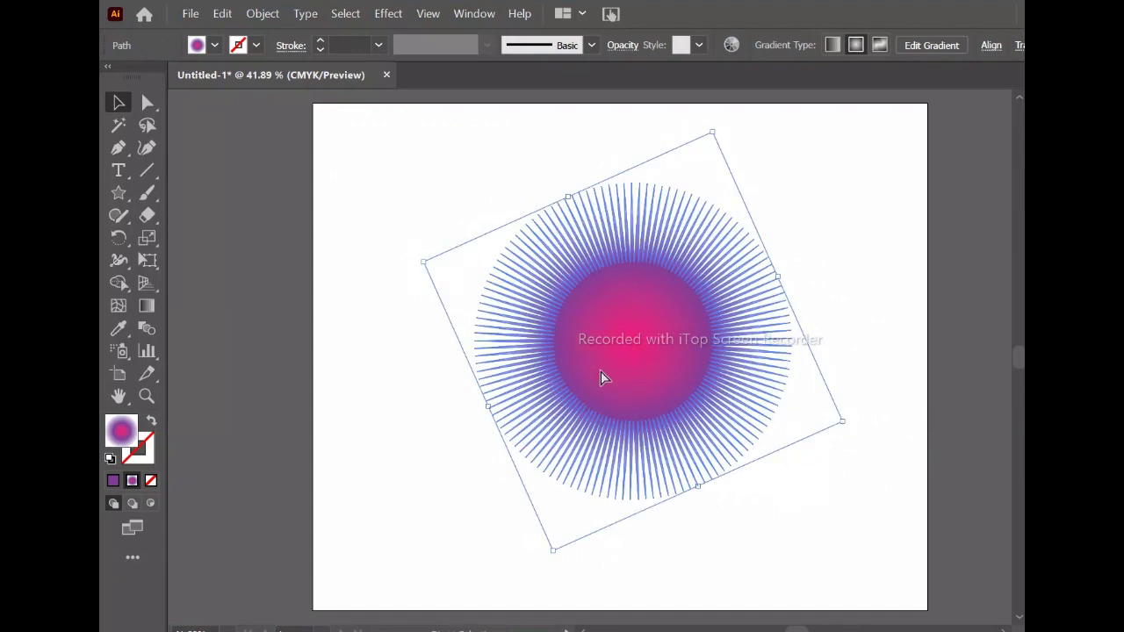
pyautogui.moveTo(627, 377); pyautogui.dragTo(741, 396)
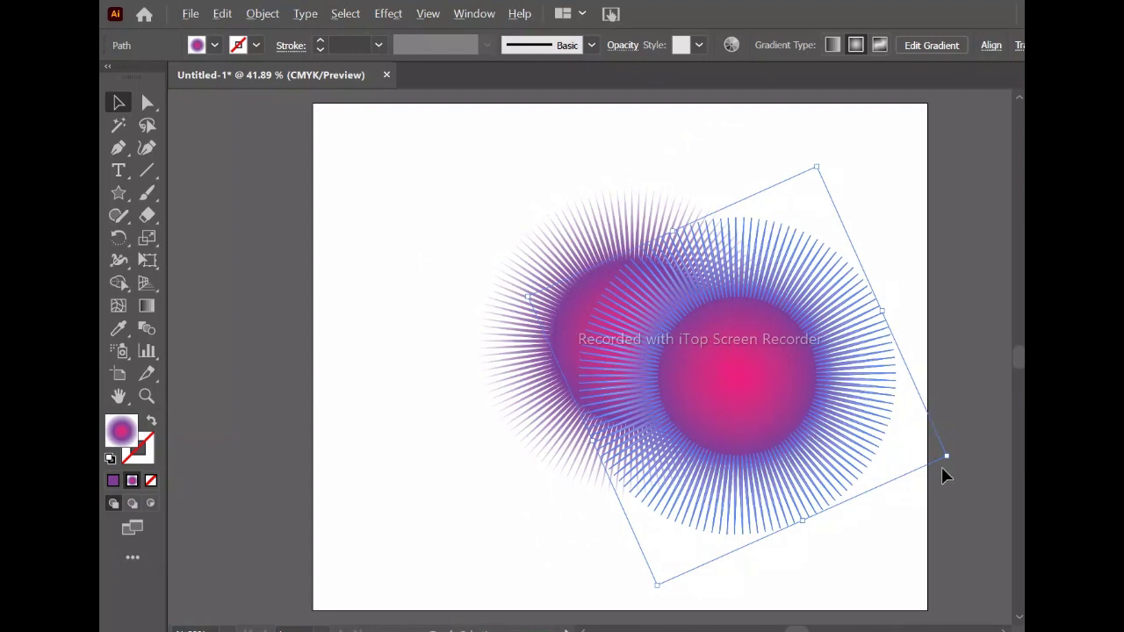
pyautogui.moveTo(948, 458); pyautogui.dragTo(635, 339)
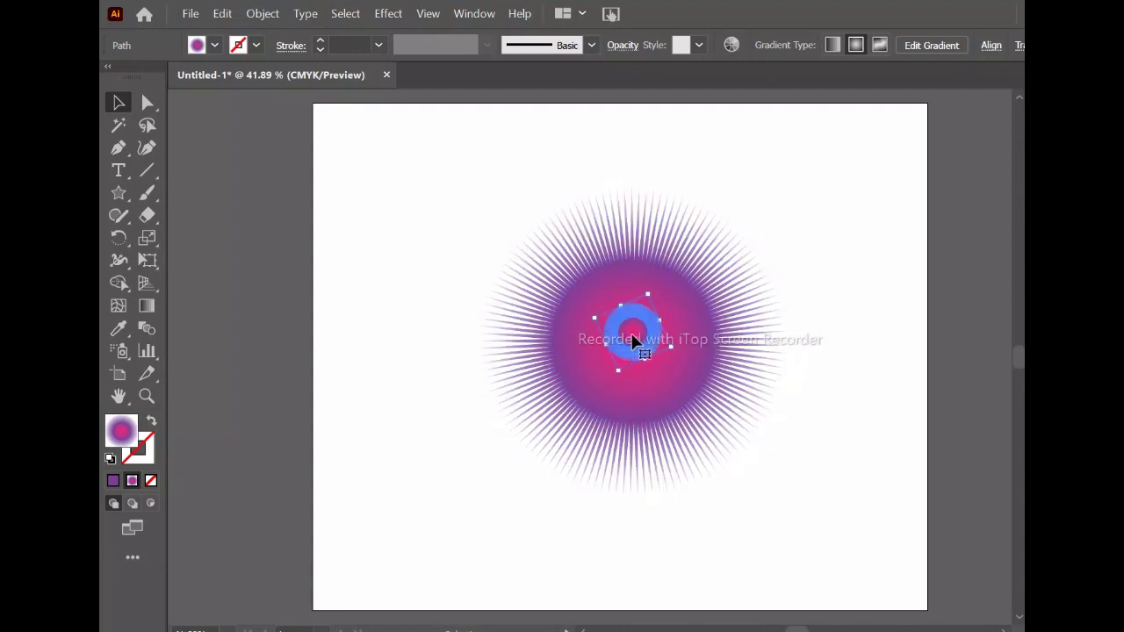
# Marquee-select both the large starburst and its small inner copy
pyautogui.click(813, 454)
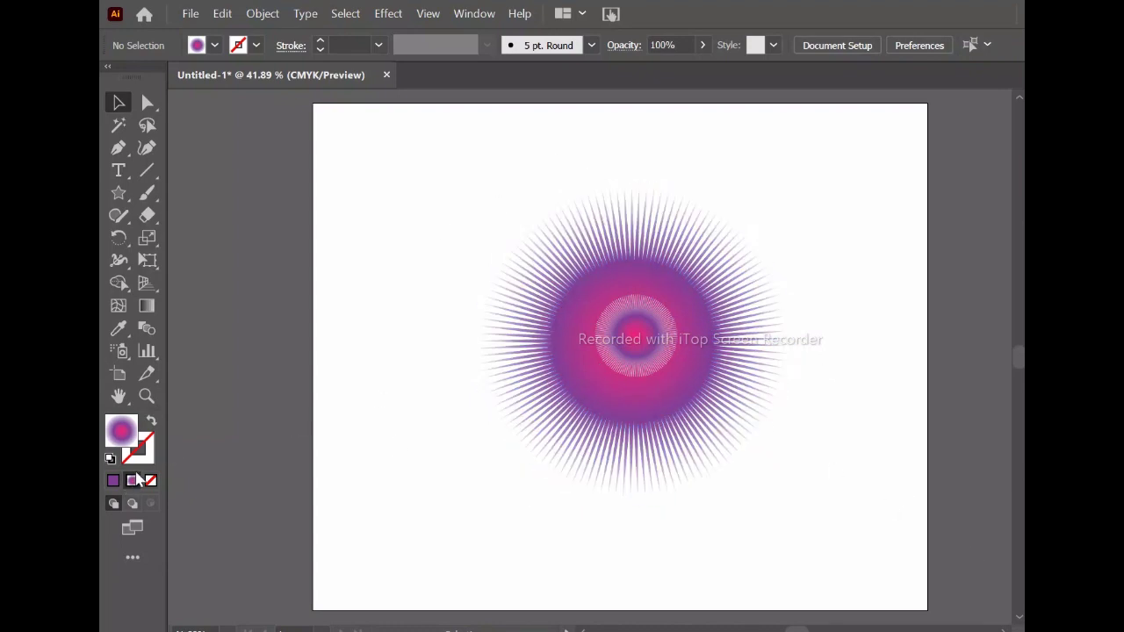
pyautogui.click(563, 324)
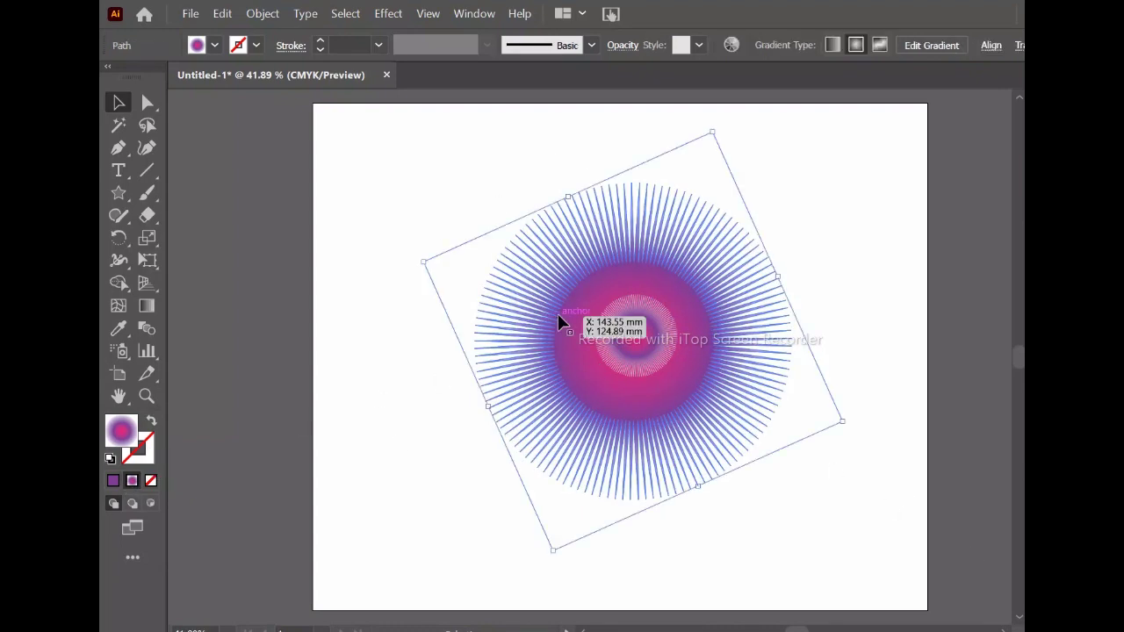
pyautogui.click(434, 191)
pyautogui.moveTo(434, 191); pyautogui.dragTo(837, 512)
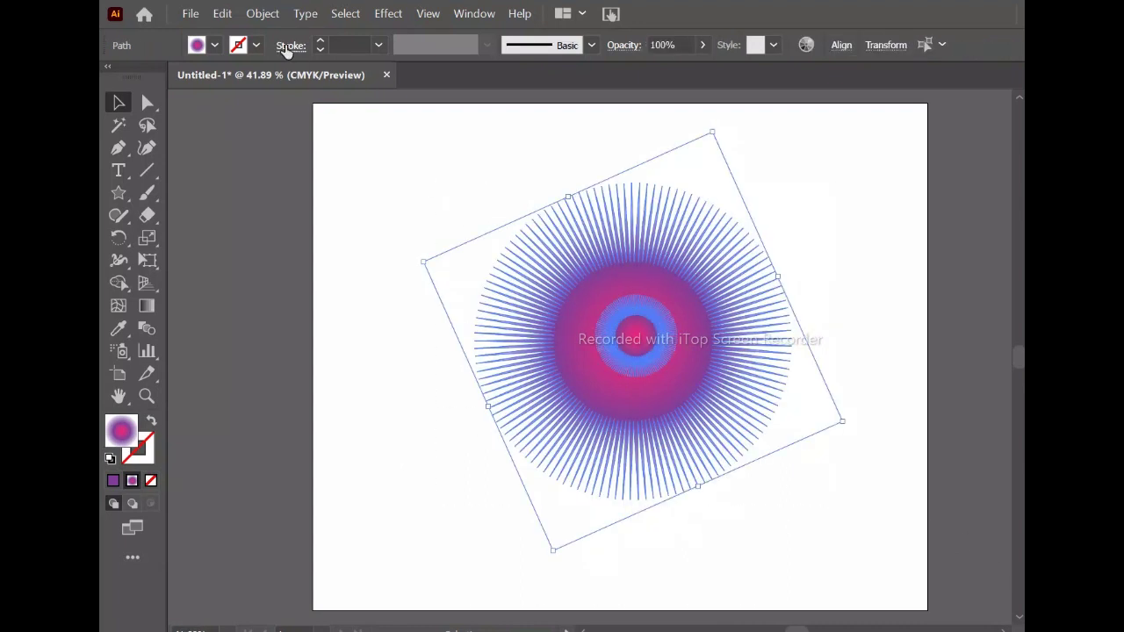
# Set Blend Options spacing to Specified Steps with 15 steps
pyautogui.click(268, 16)
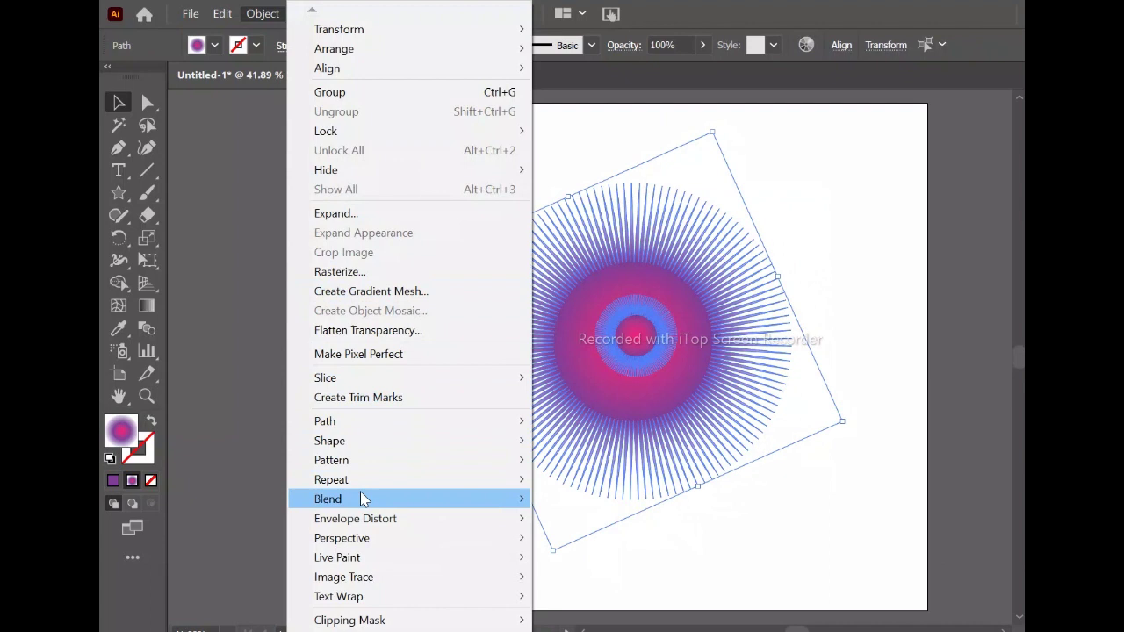
pyautogui.moveTo(363, 498)
pyautogui.click(555, 544)
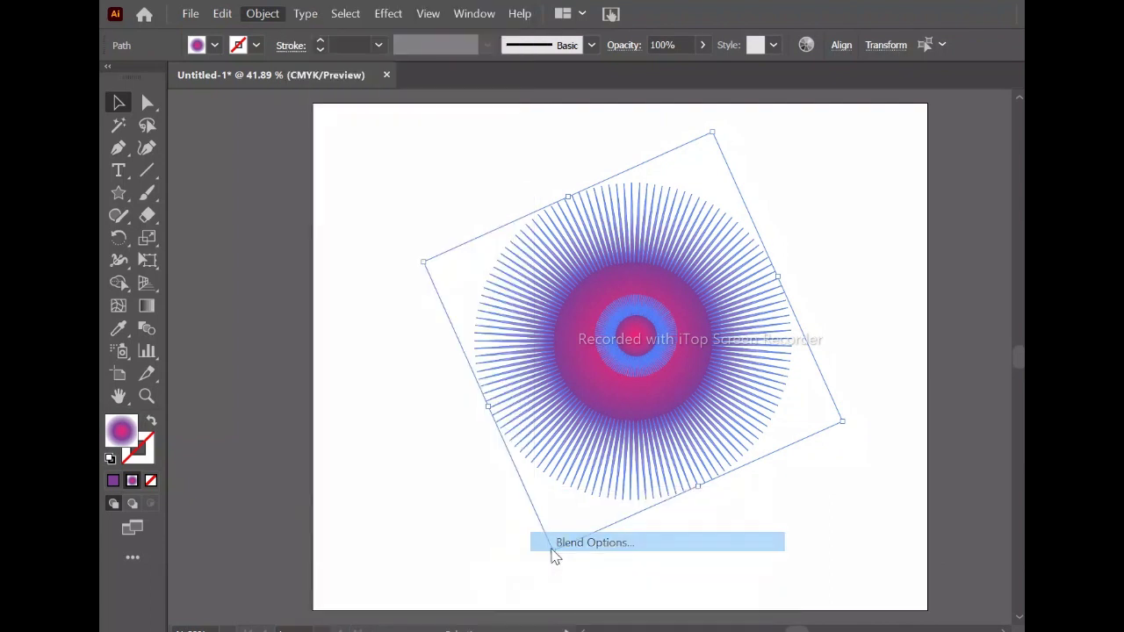
pyautogui.click(748, 286)
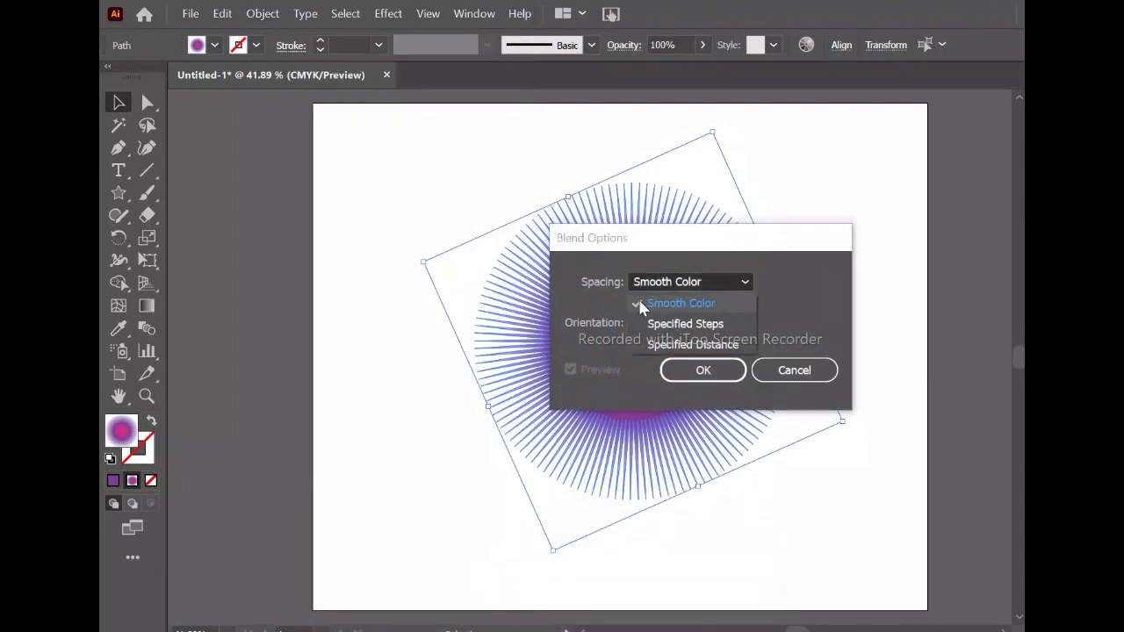
pyautogui.click(704, 327)
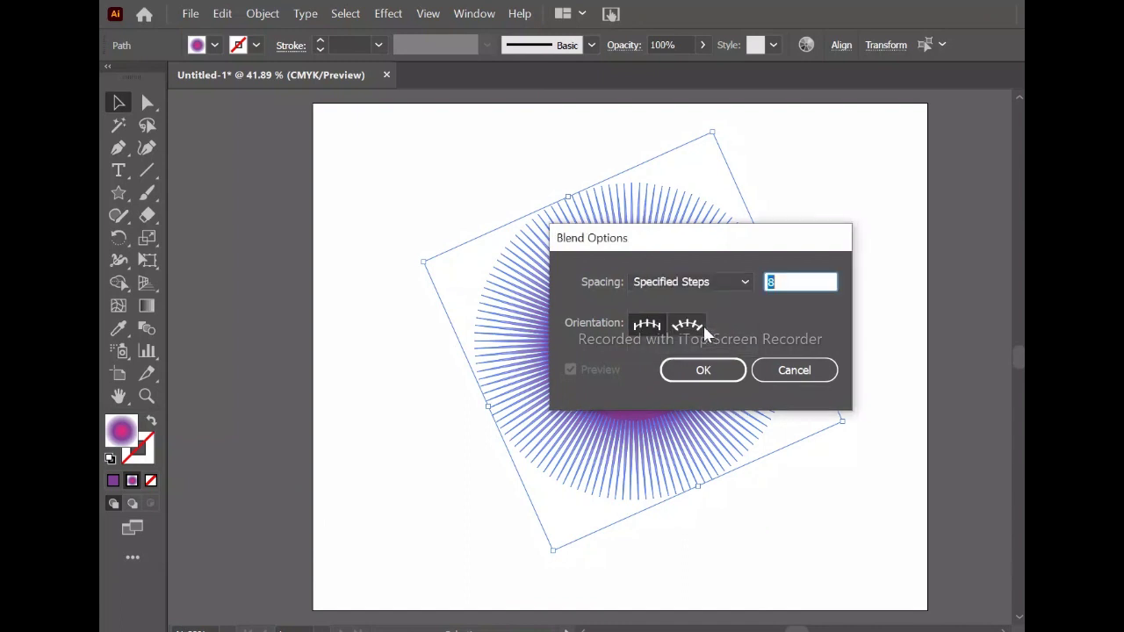
pyautogui.click(795, 283)
pyautogui.write('15')
pyautogui.click(686, 362)
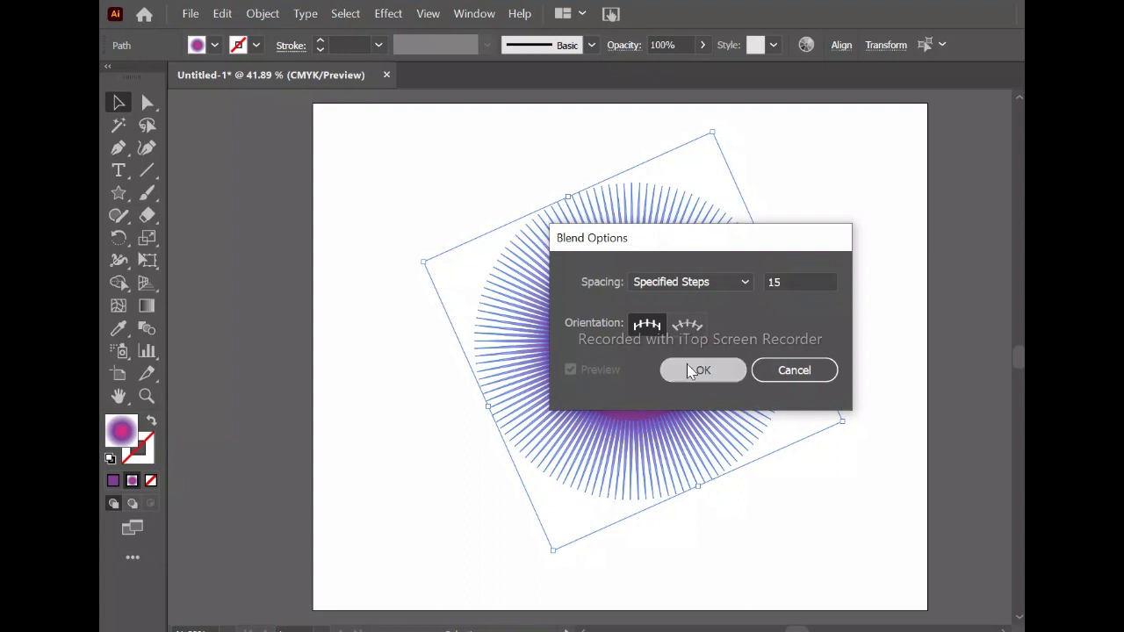
# Make the blend between the two starbursts via Object > Blend > Make
pyautogui.click(257, 13)
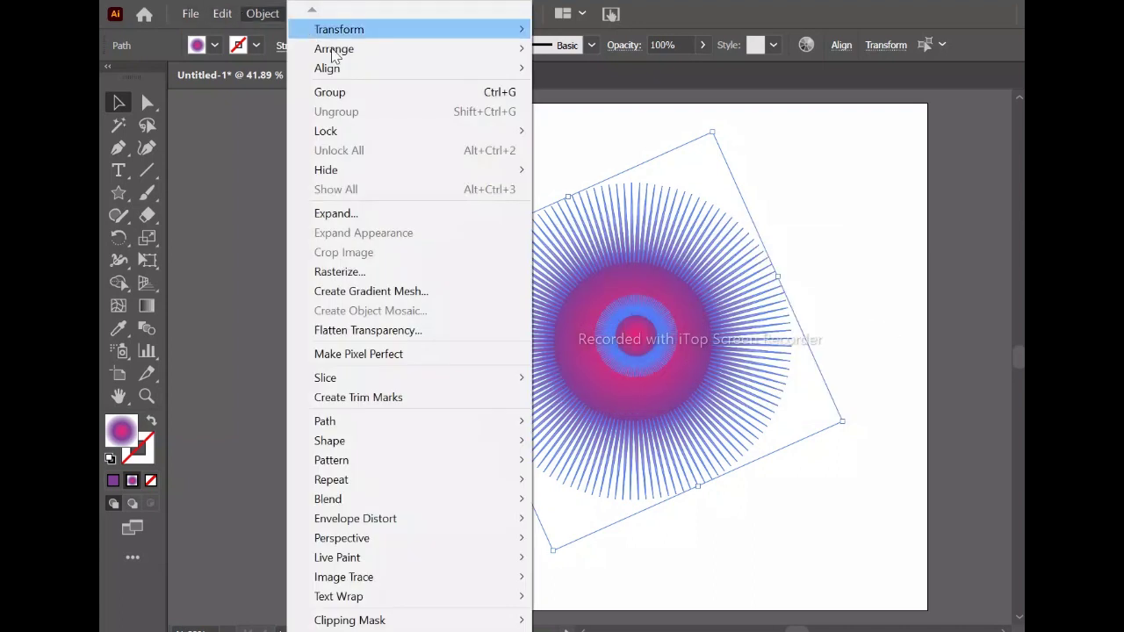
pyautogui.moveTo(377, 507)
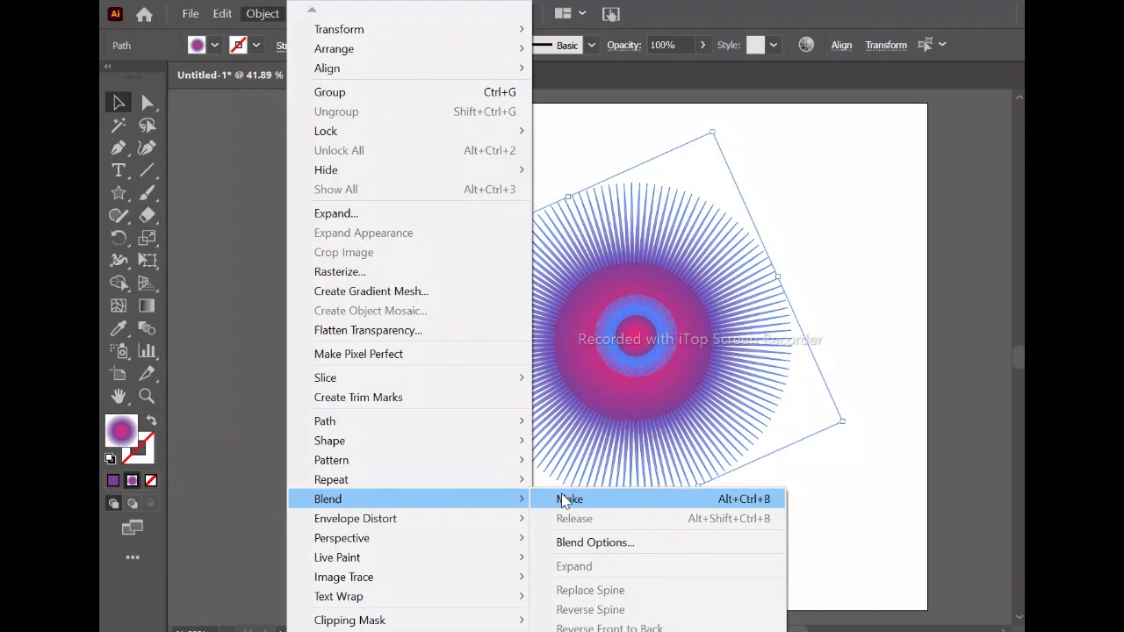
pyautogui.click(562, 500)
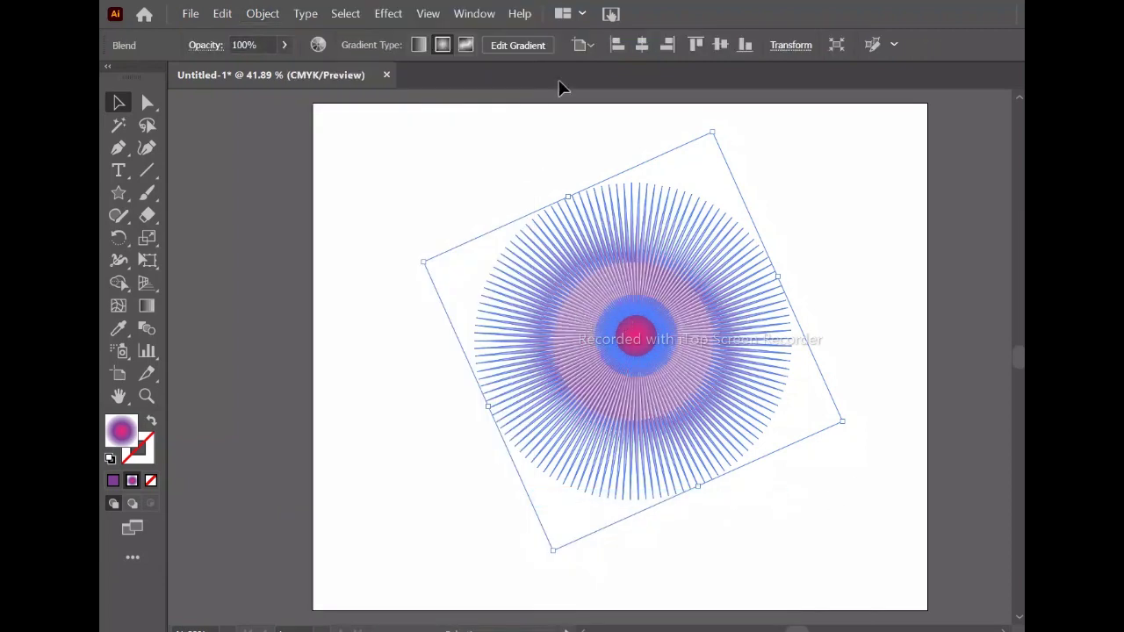
# Apply the Distort & Transform > Tweak effect to the blended starbursts
pyautogui.click(388, 13)
pyautogui.moveTo(428, 13)
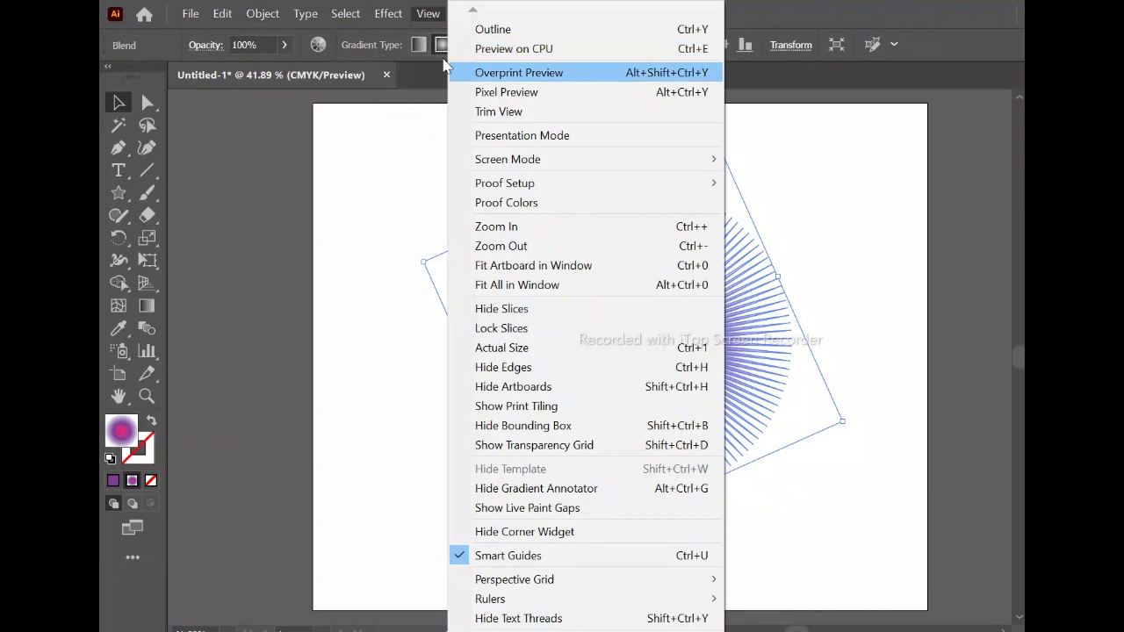
pyautogui.moveTo(388, 13)
pyautogui.moveTo(468, 182)
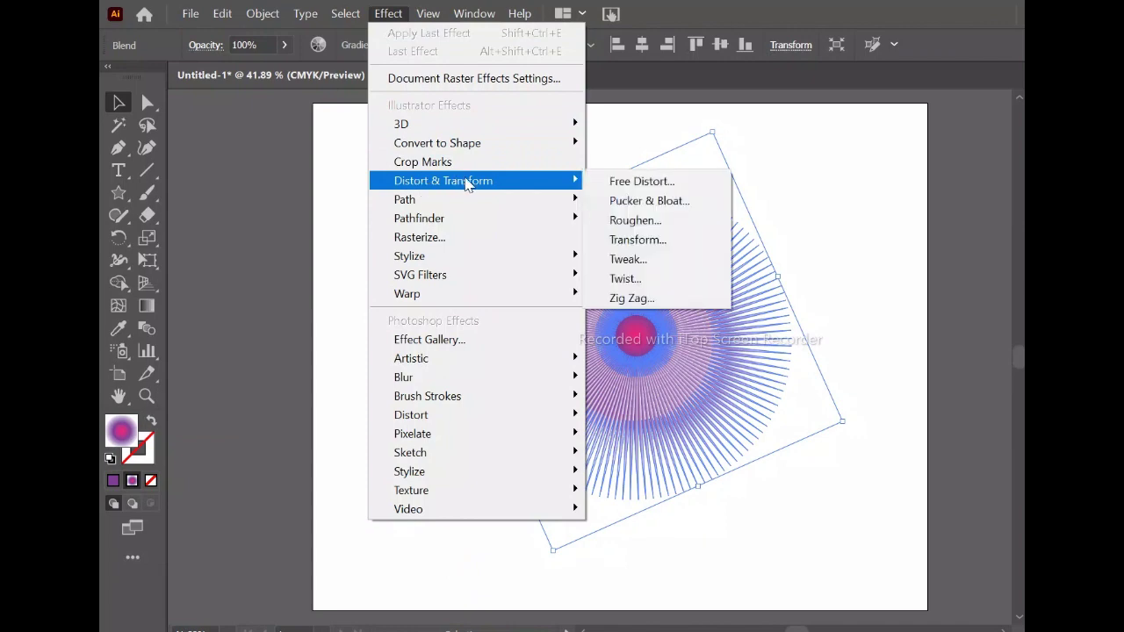
pyautogui.click(630, 259)
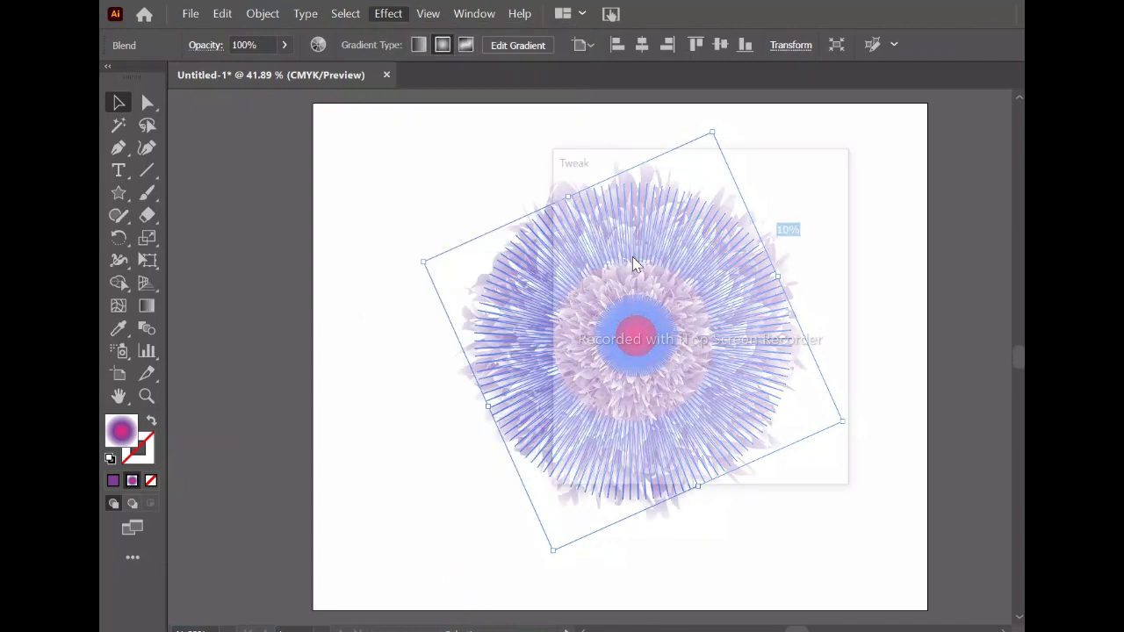
pyautogui.click(707, 451)
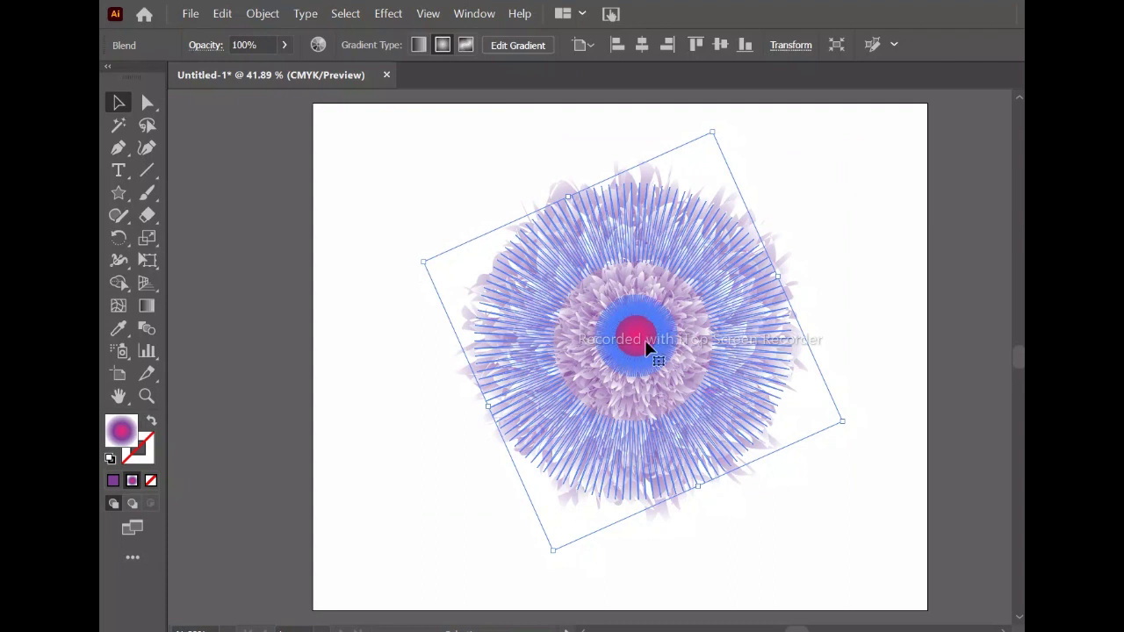
# Enlarge the tweaked flower blend to nearly fill the artboard, then deselect it
pyautogui.click(873, 264)
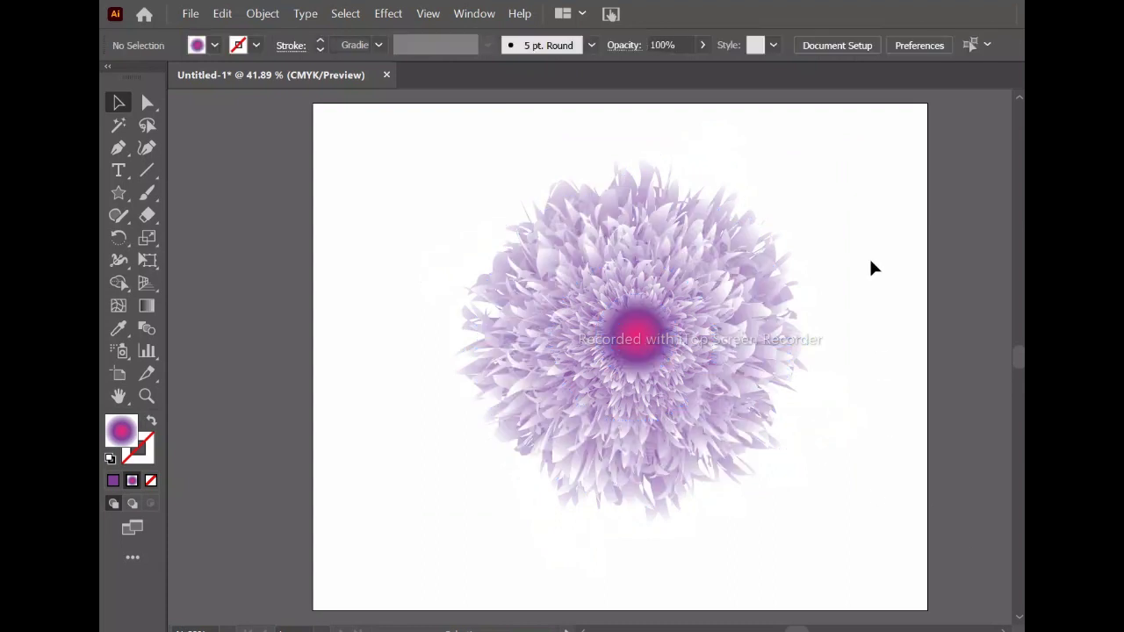
pyautogui.moveTo(364, 170); pyautogui.dragTo(819, 505)
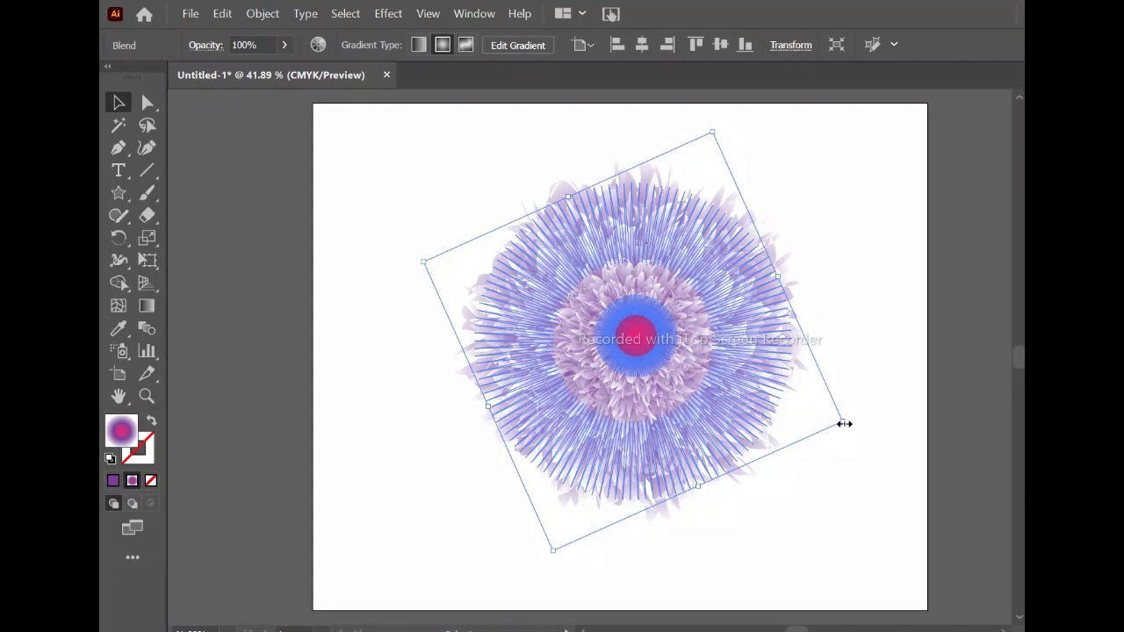
pyautogui.moveTo(841, 422); pyautogui.dragTo(921, 469)
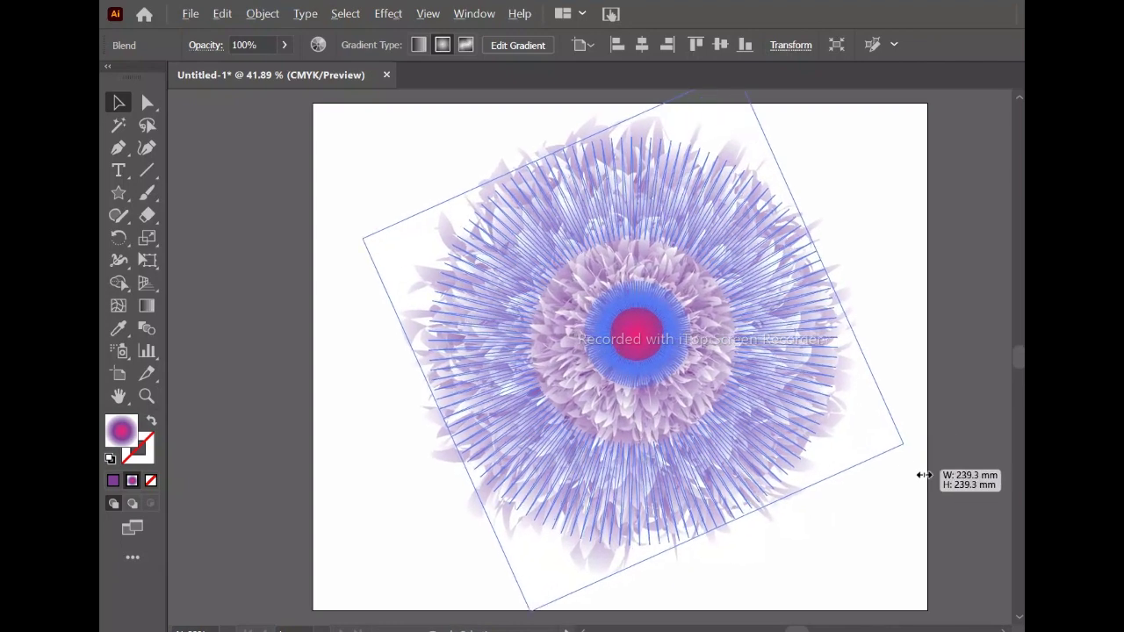
pyautogui.moveTo(672, 375)
pyautogui.mouseDown()
pyautogui.moveTo(675, 391)
pyautogui.moveTo(672, 379)
pyautogui.mouseUp()
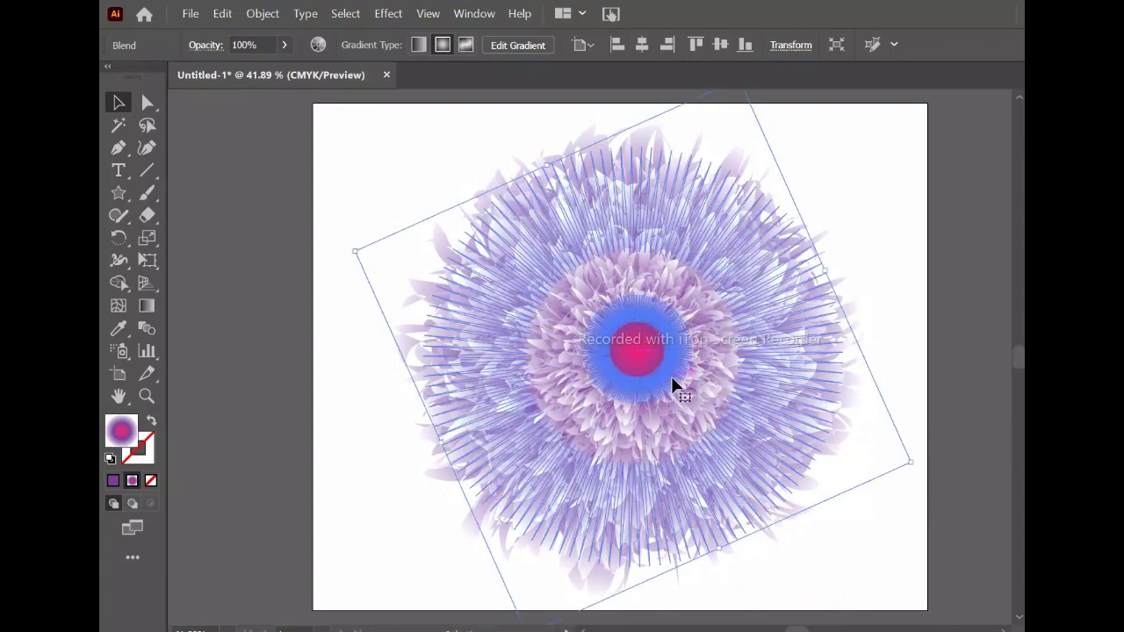
pyautogui.click(891, 321)
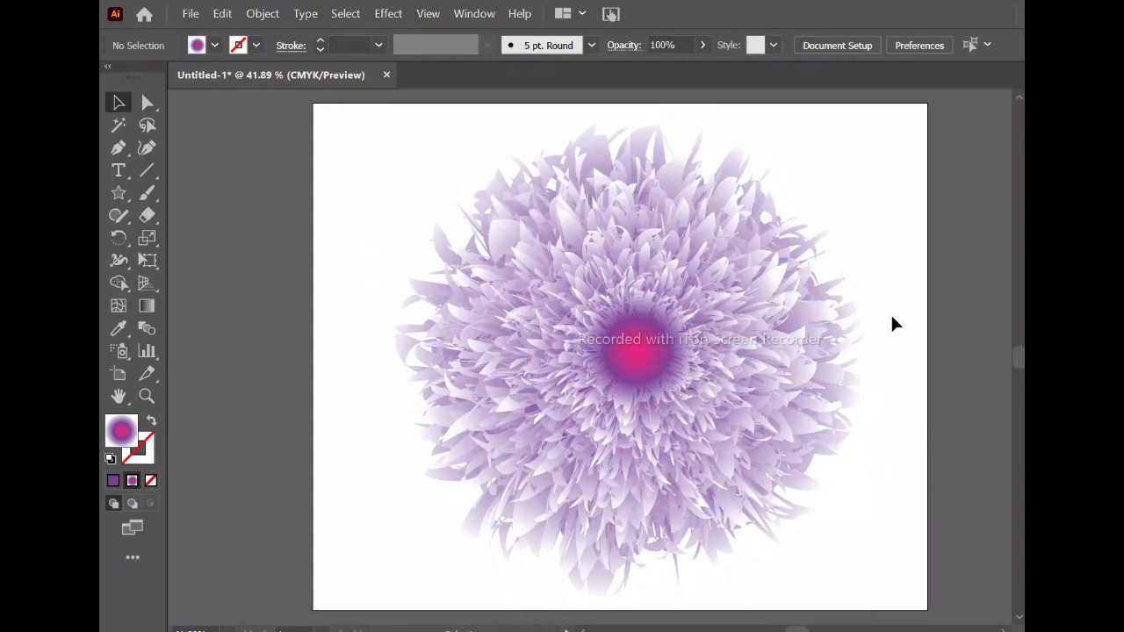